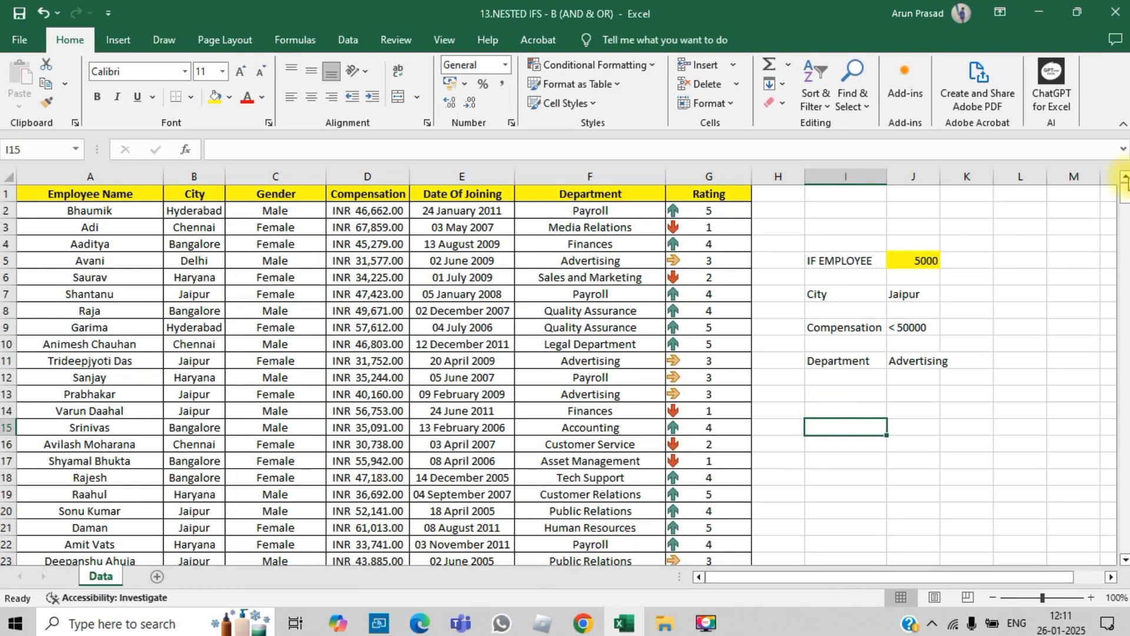
{"action": "left_click", "coordinate": [905, 294]}
{"action": "left_click", "coordinate": [926, 324]}
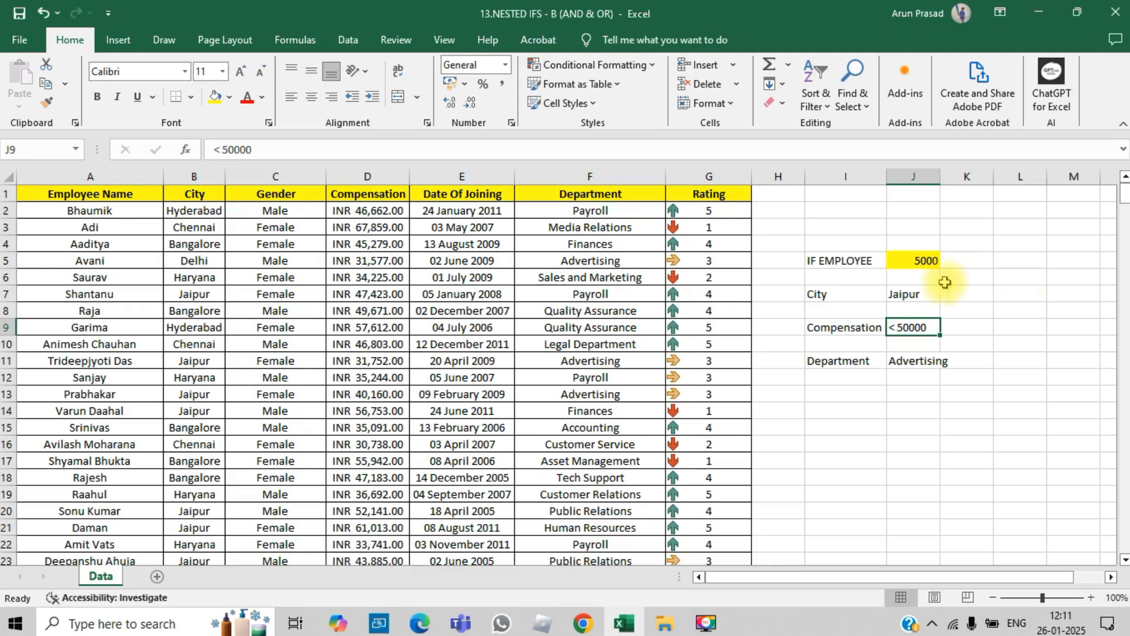
{"action": "left_click", "coordinate": [926, 290]}
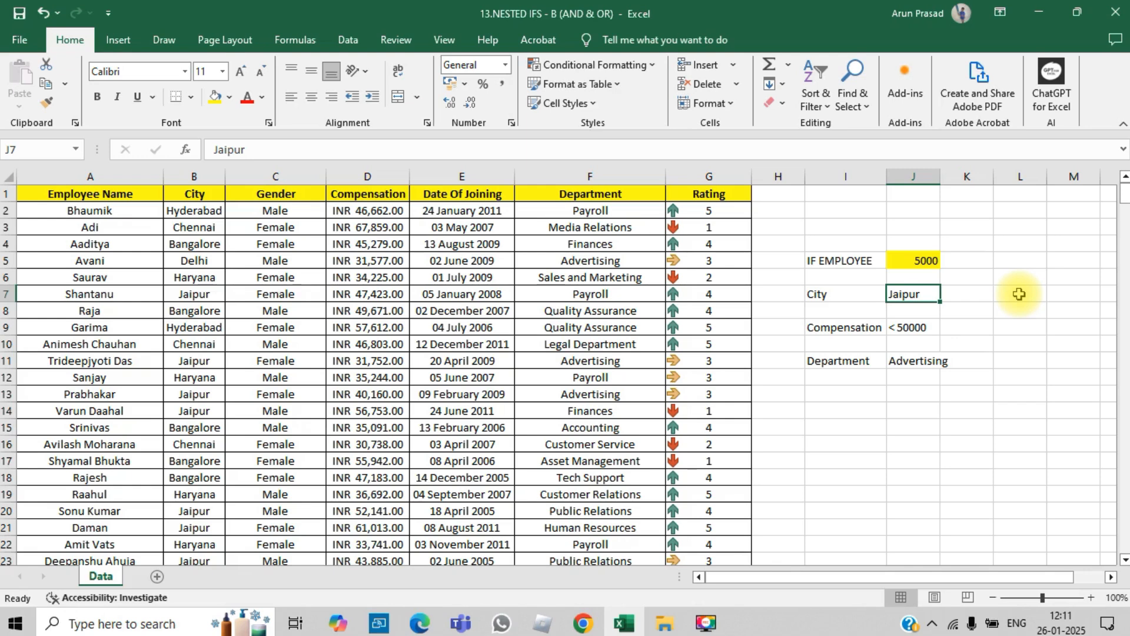
{"action": "left_click", "coordinate": [923, 326]}
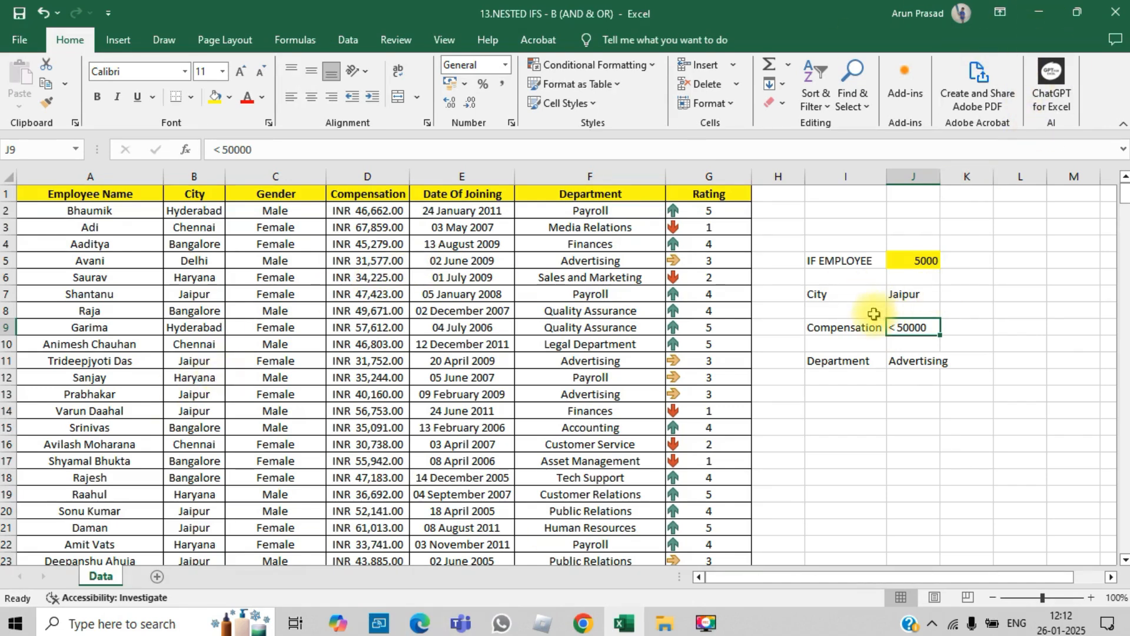
Copy the whole Rating column G into the empty column H beside it
{"action": "left_click", "coordinate": [714, 175]}
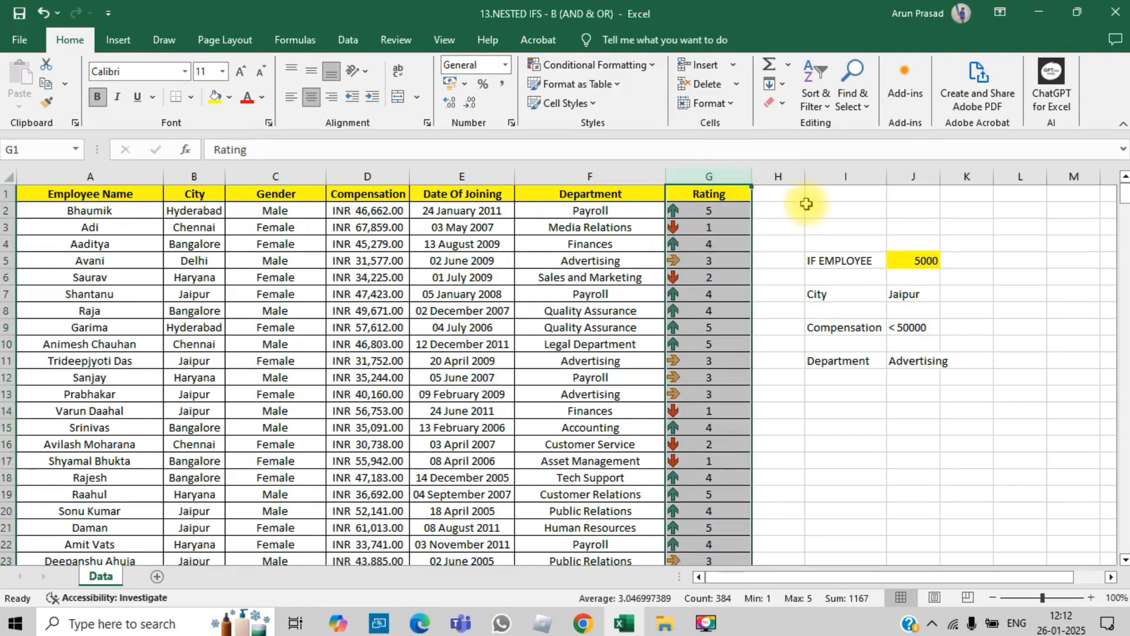
{"action": "key", "text": "ctrl+c"}
{"action": "left_click_drag", "start_coordinate": [789, 210], "coordinate": [777, 194]}
{"action": "left_click", "coordinate": [776, 195]}
{"action": "key", "text": "ctrl+v"}
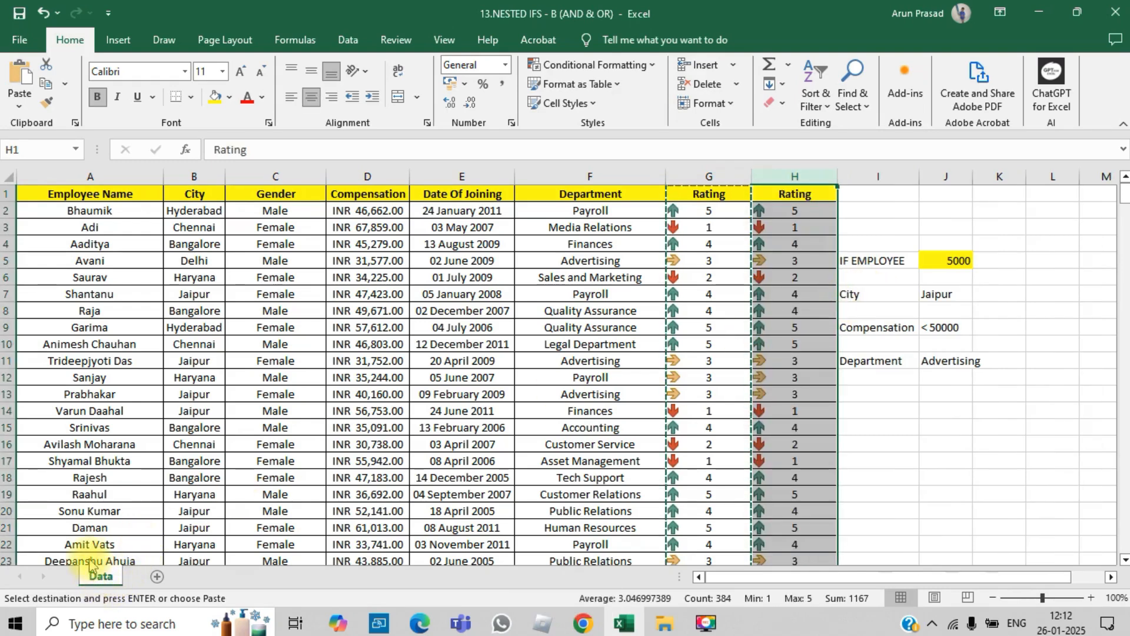
Clear the copied ratings below the header in column H, keeping the header and cell formatting
{"action": "left_click", "coordinate": [788, 210]}
{"action": "key", "text": "shift+Down"}
{"action": "key", "text": "ctrl+shift+Down"}
{"action": "key", "text": "Delete"}
{"action": "key", "text": "Up"}
{"action": "key", "text": "Down"}
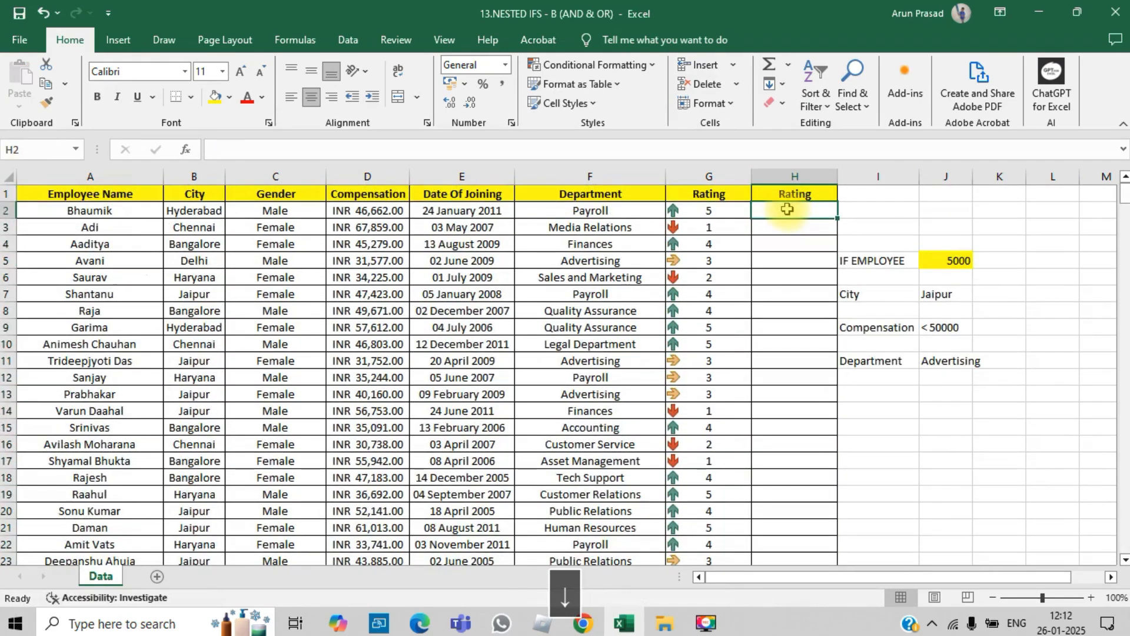
Start an IF formula in H2 with a nested AND that tests B2="Jaipur" and D2<50000
{"action": "type", "text": "=if("}
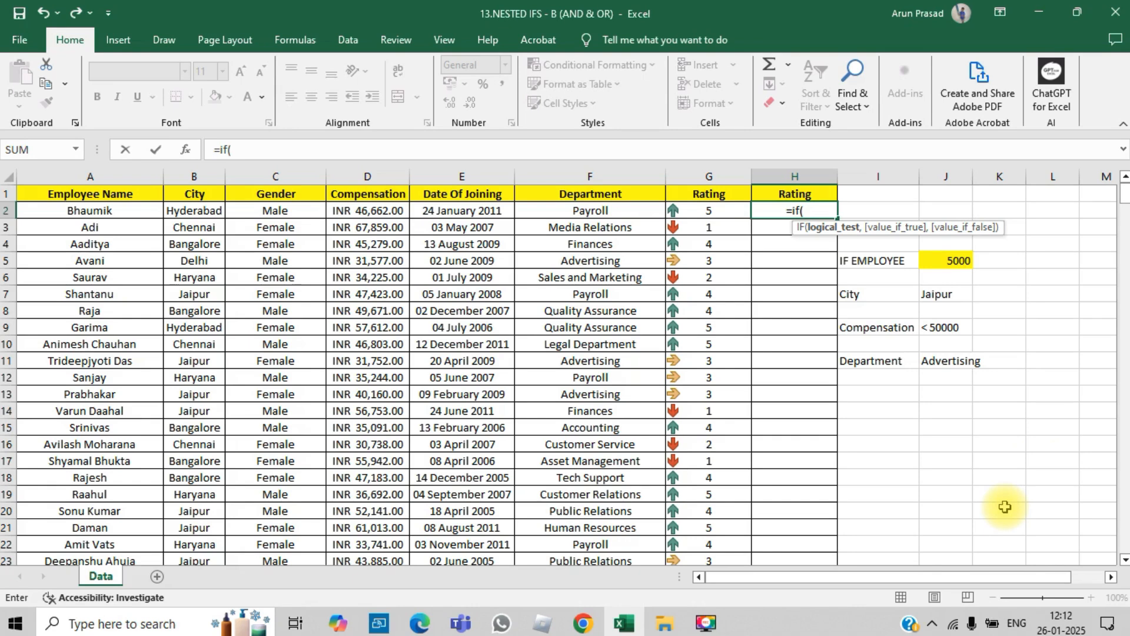
{"action": "type", "text": "and"}
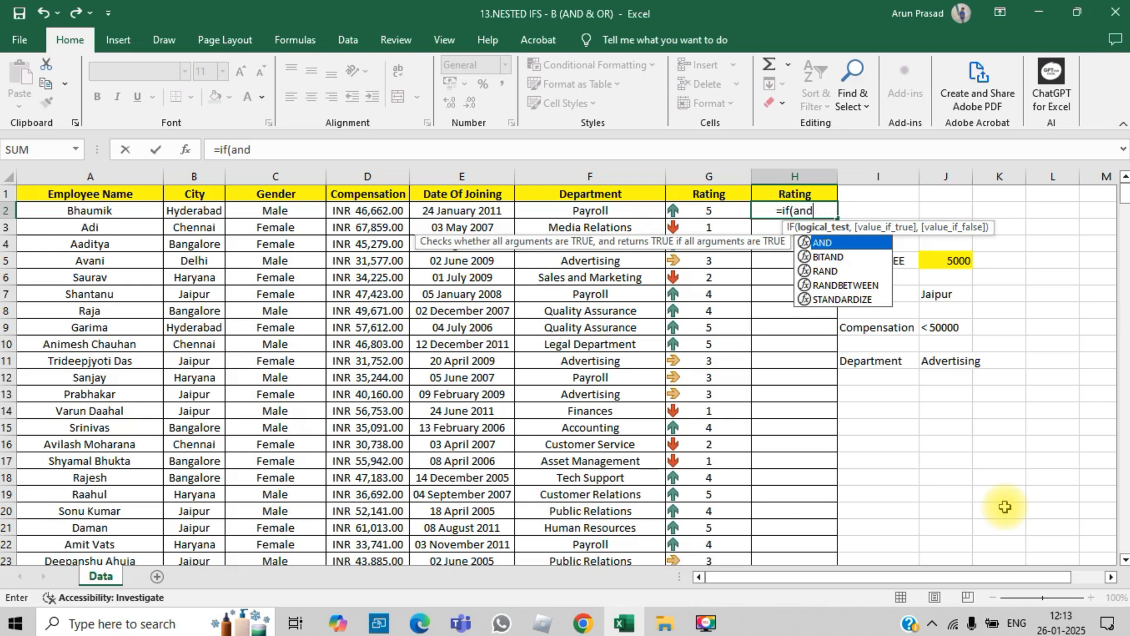
{"action": "type", "text": "("}
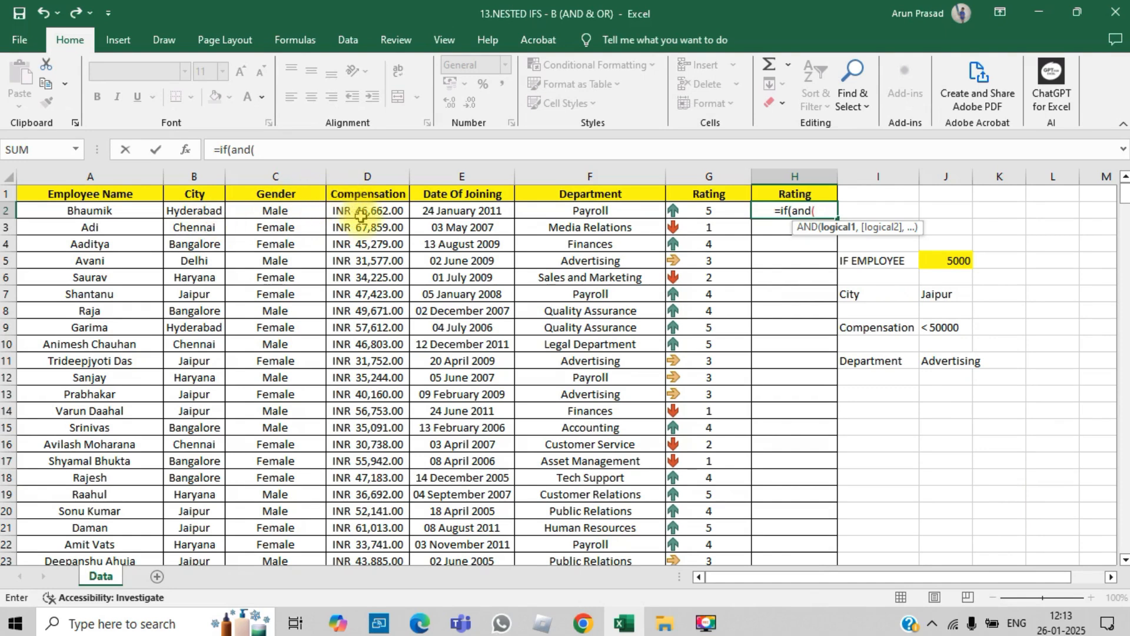
{"action": "left_click", "coordinate": [221, 210]}
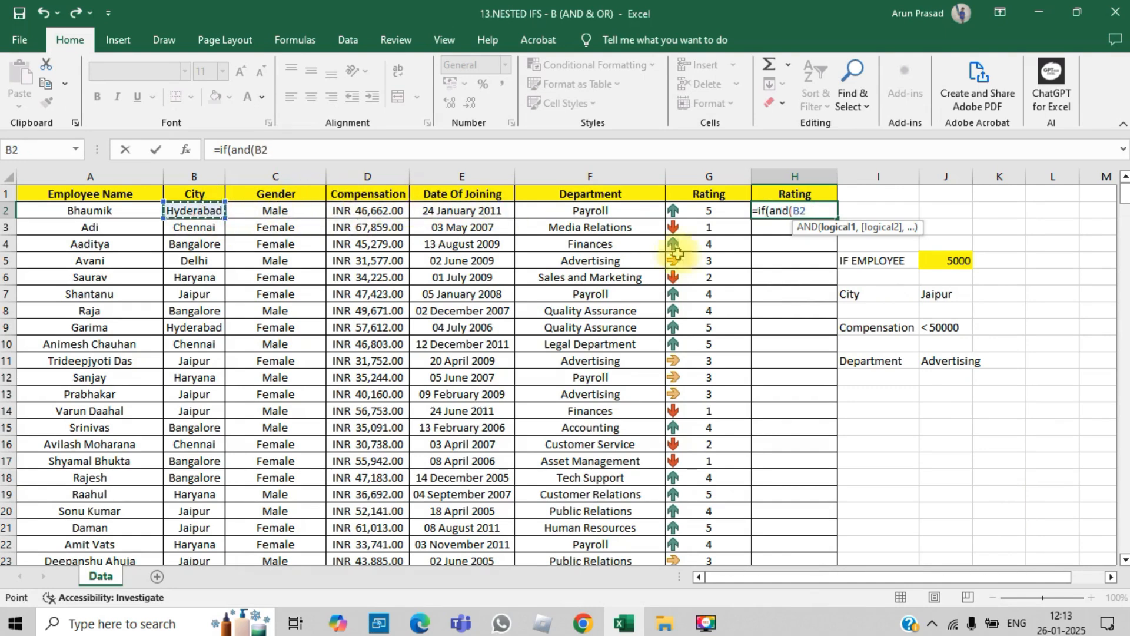
{"action": "type", "text": "=\"Jaip"}
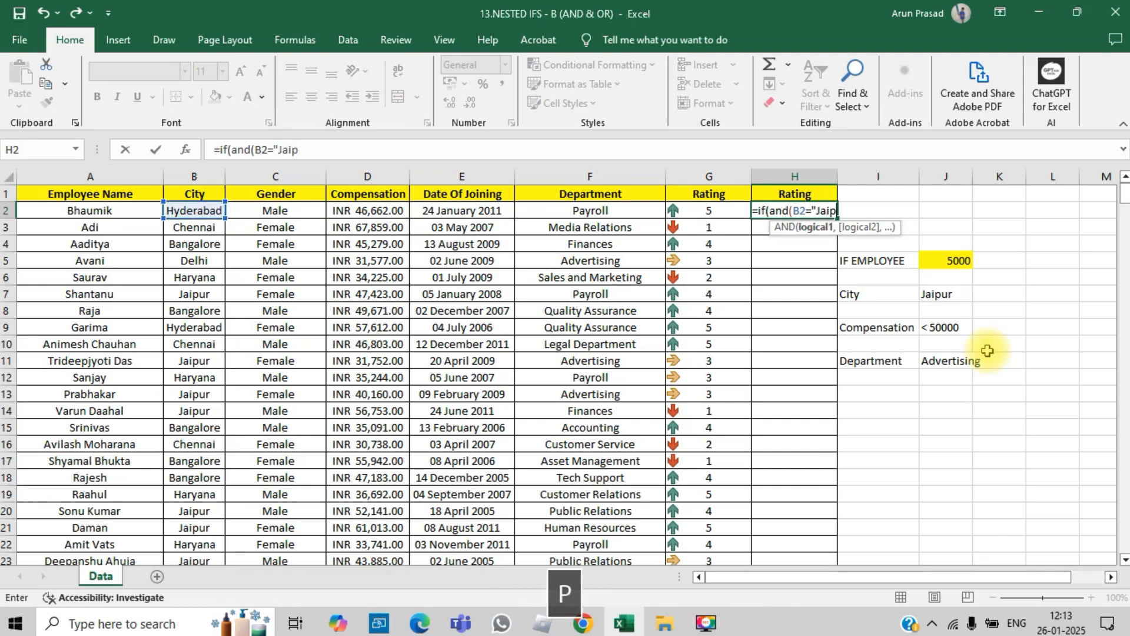
{"action": "type", "text": "ur\","}
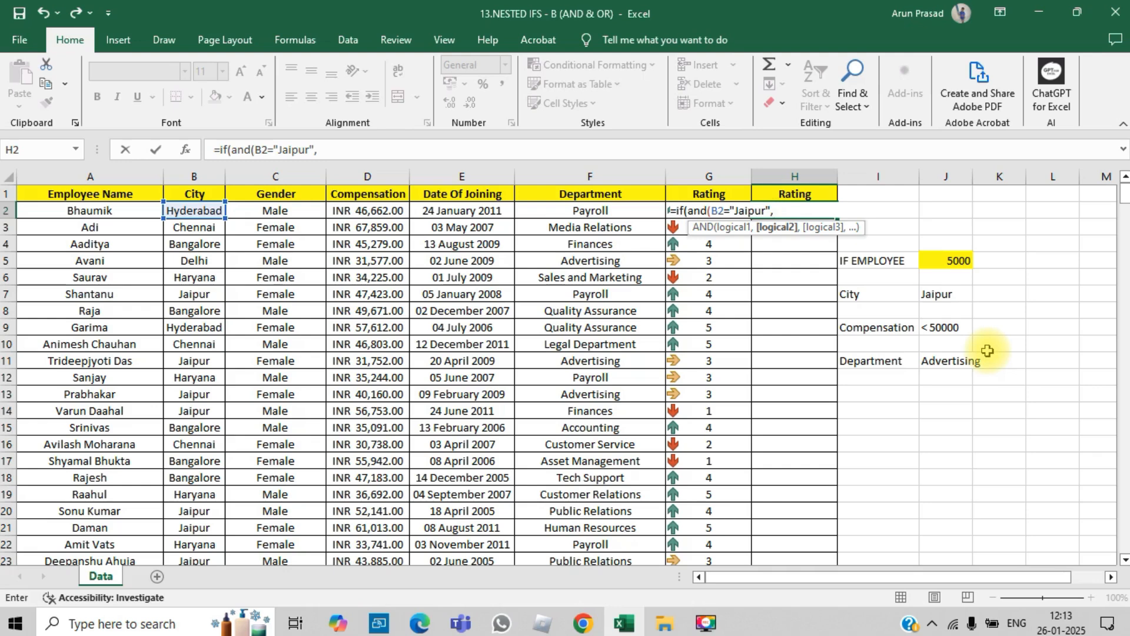
{"action": "left_click", "coordinate": [383, 209]}
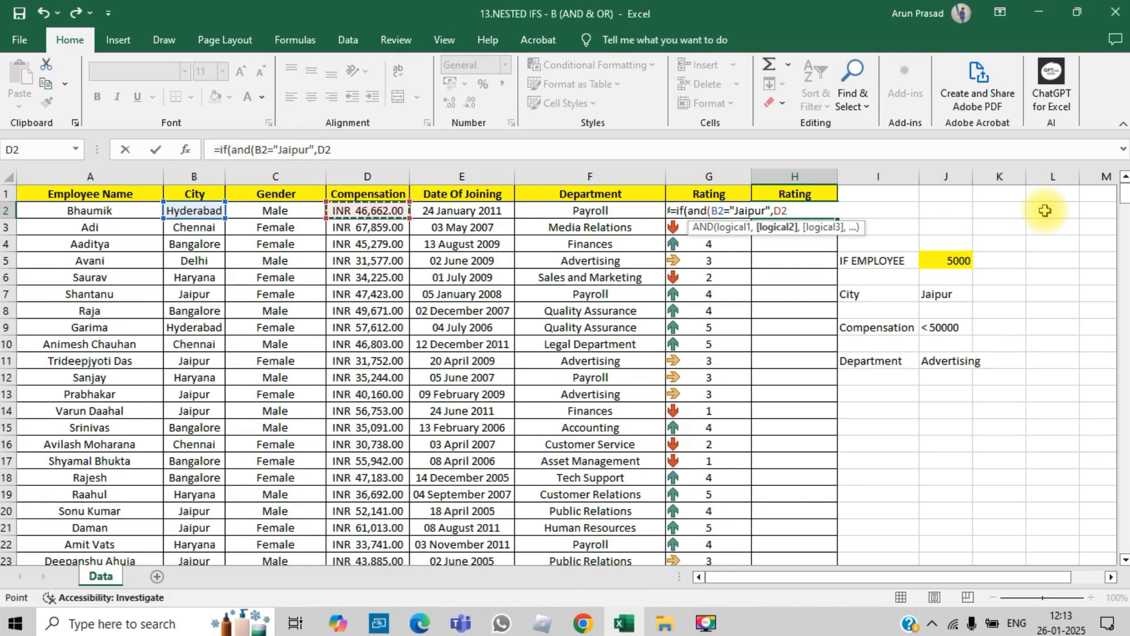
{"action": "type", "text": "<5000"}
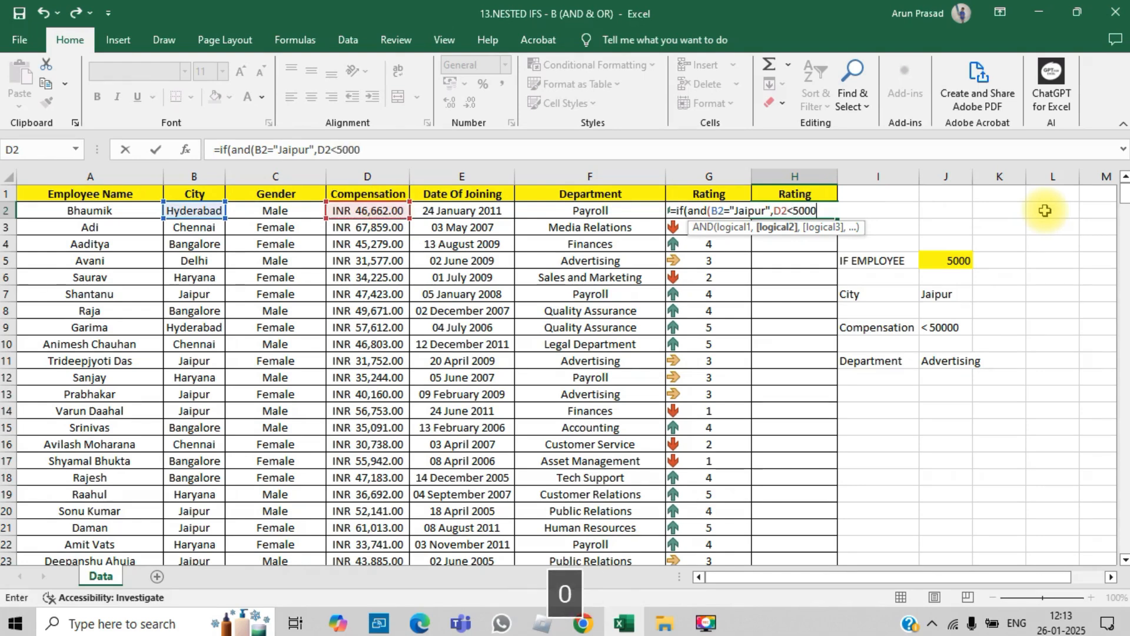
{"action": "type", "text": "0,"}
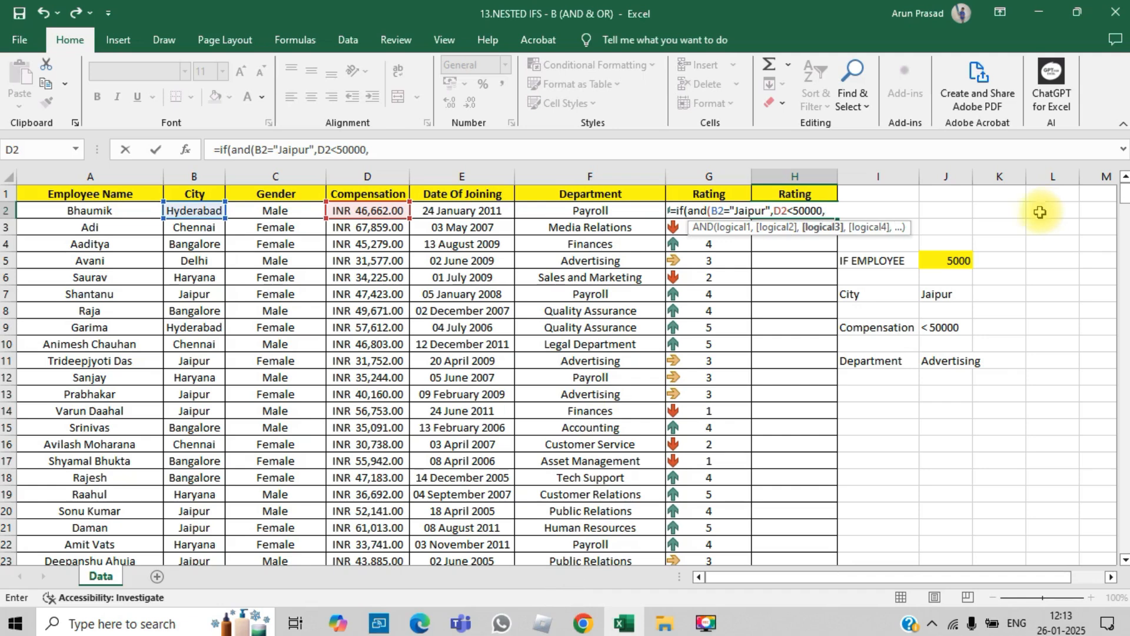
Add F2="Advertising" as the third AND condition in the H2 formula and close the AND function
{"action": "left_click", "coordinate": [625, 212]}
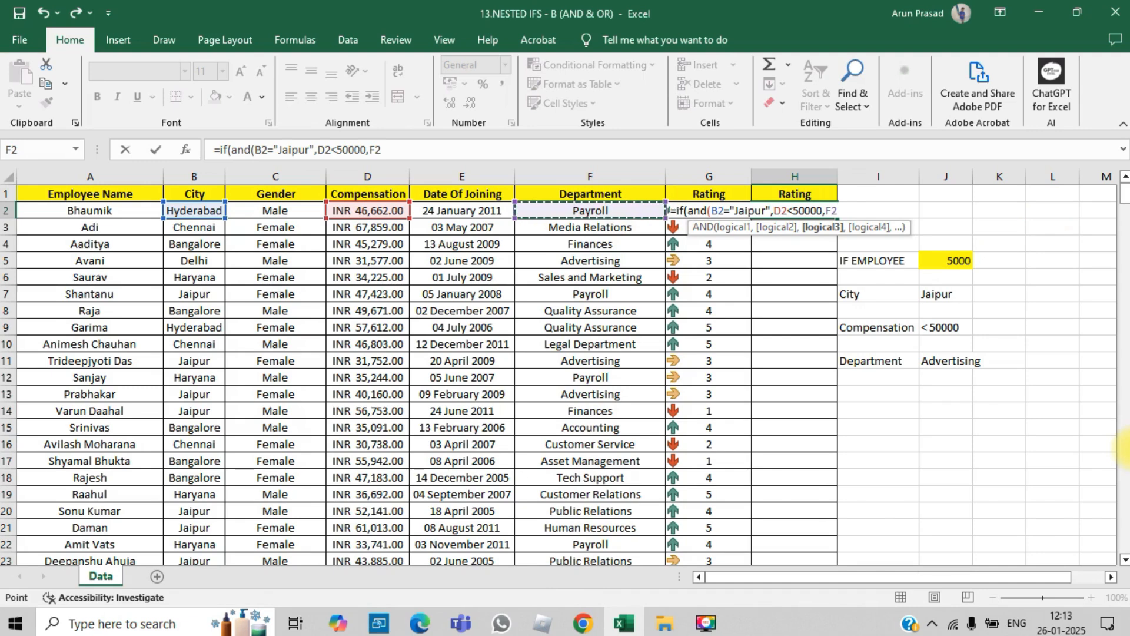
{"action": "type", "text": "=\""}
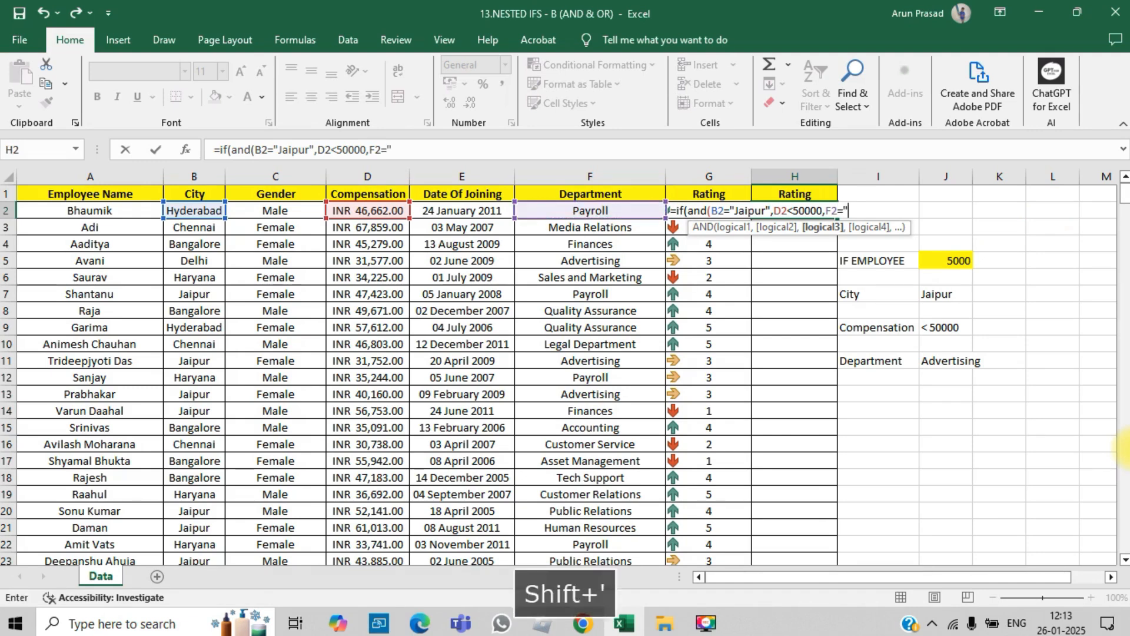
{"action": "key", "text": "Caps_Lock"}
{"action": "type", "text": "A"}
{"action": "key", "text": "Caps_Lock"}
{"action": "type", "text": "d"}
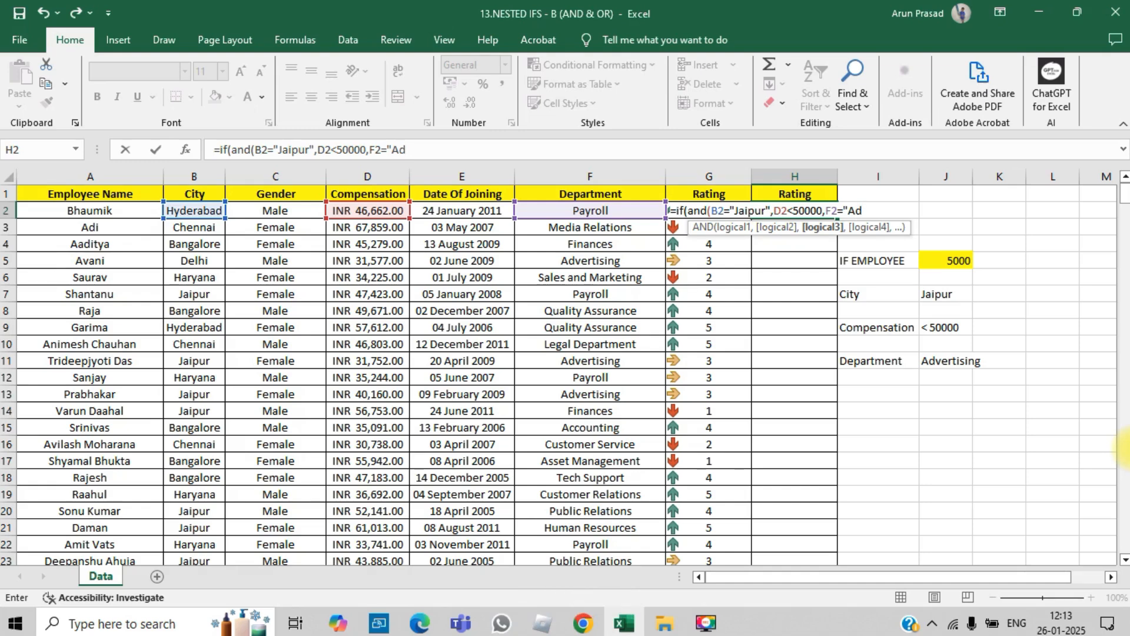
{"action": "type", "text": "vertising\""}
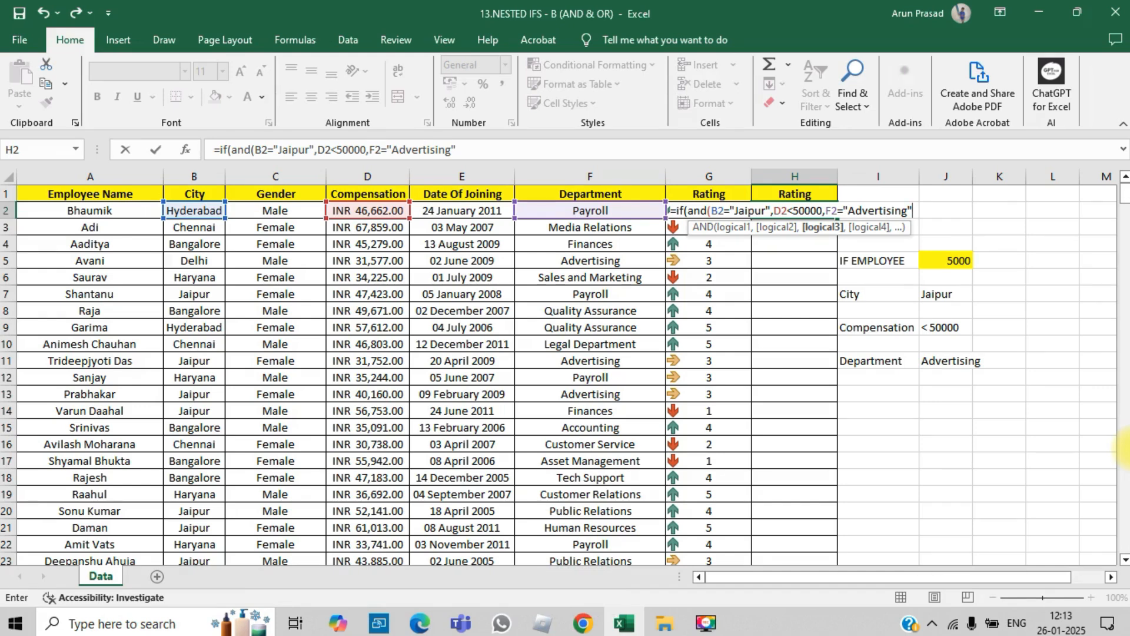
{"action": "type", "text": ","}
{"action": "key", "text": "BackSpace"}
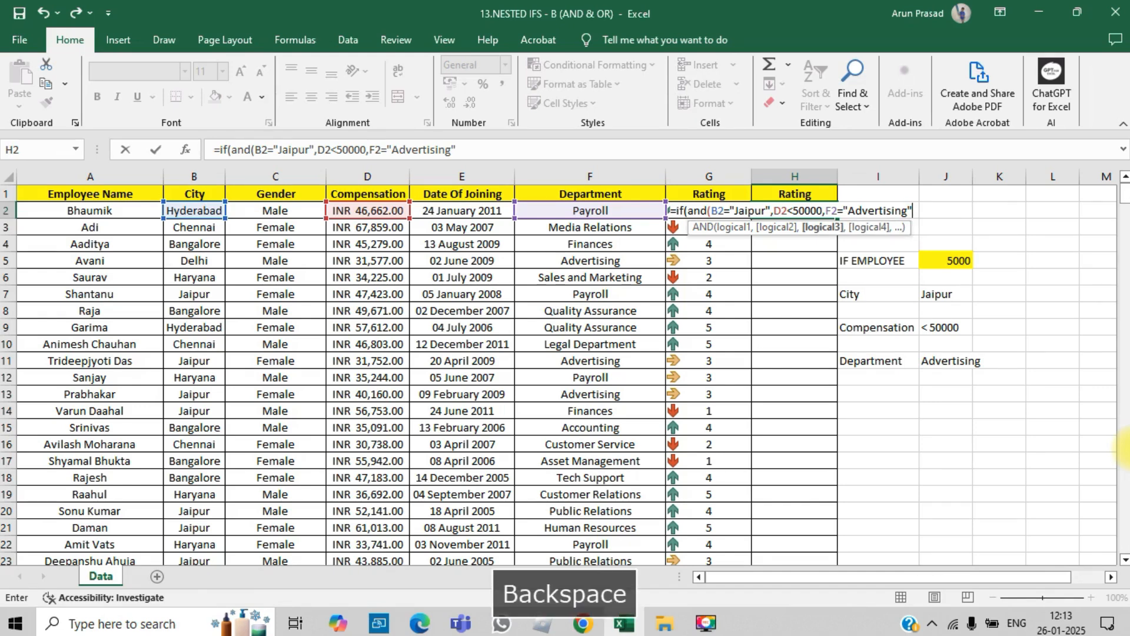
{"action": "type", "text": "),"}
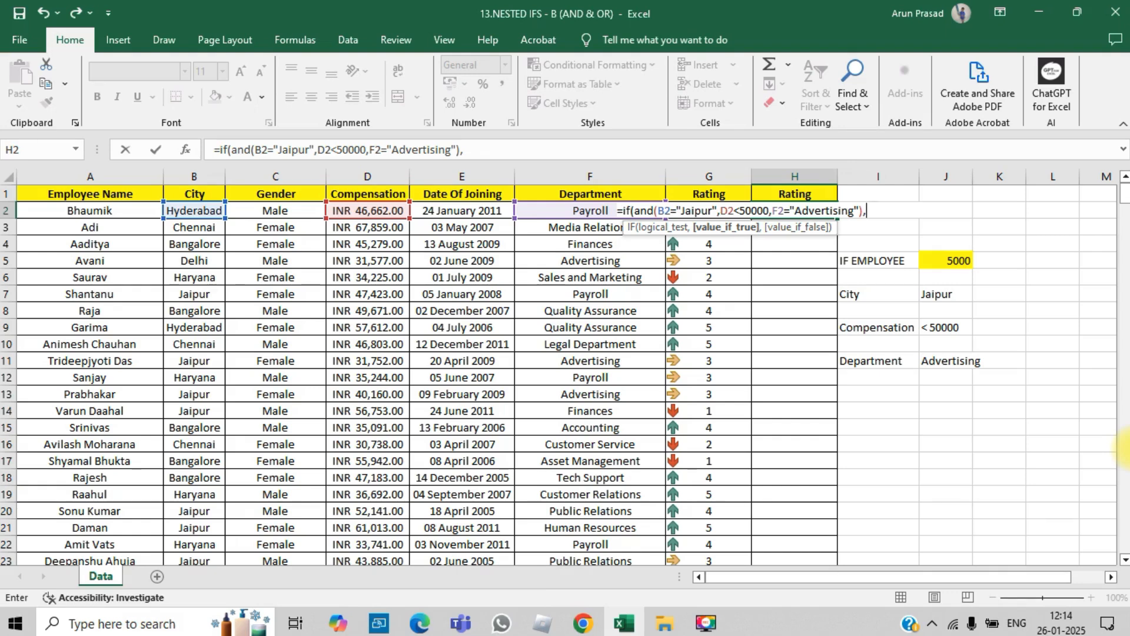
Complete the H2 formula with "Eligible" as the true value and "Not Eligible" as the false value, and enter it
{"action": "type", "text": "\""}
{"action": "key", "text": "Caps_Lock"}
{"action": "type", "text": "E"}
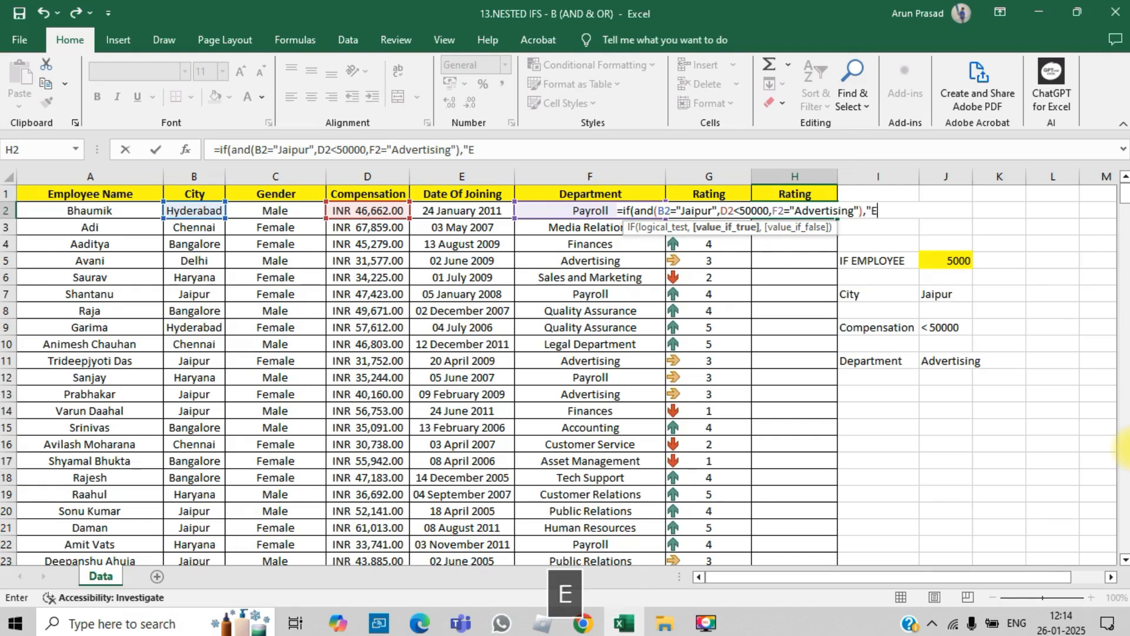
{"action": "type", "text": "ligible\""}
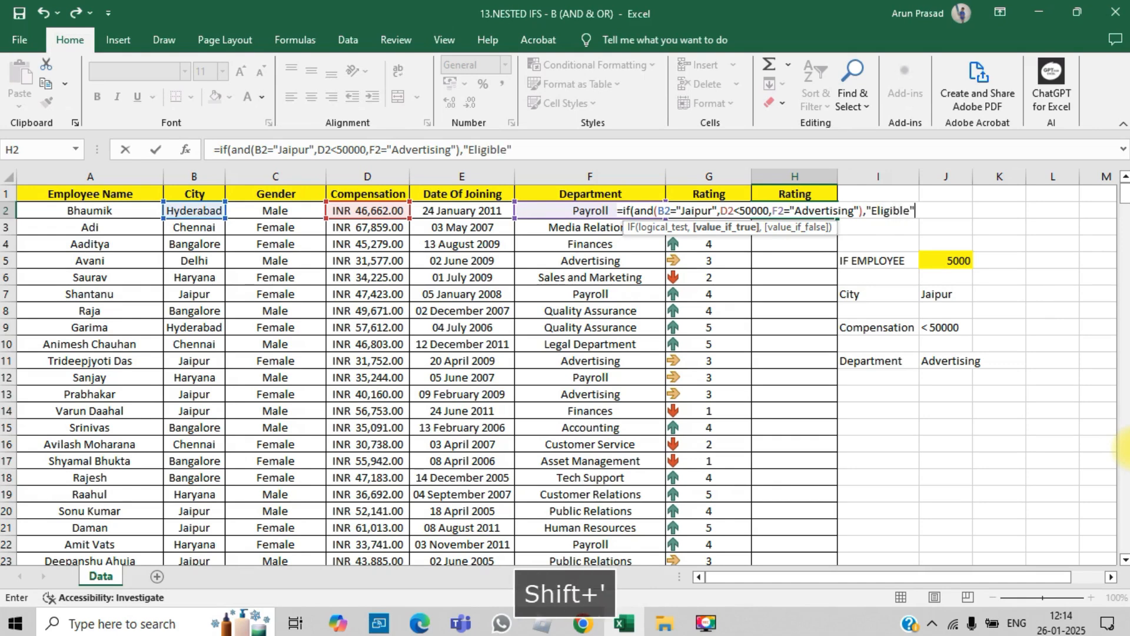
{"action": "type", "text": ",\""}
{"action": "key", "text": "Caps_Lock"}
{"action": "type", "text": "Not "}
{"action": "type", "text": "Eligibl"}
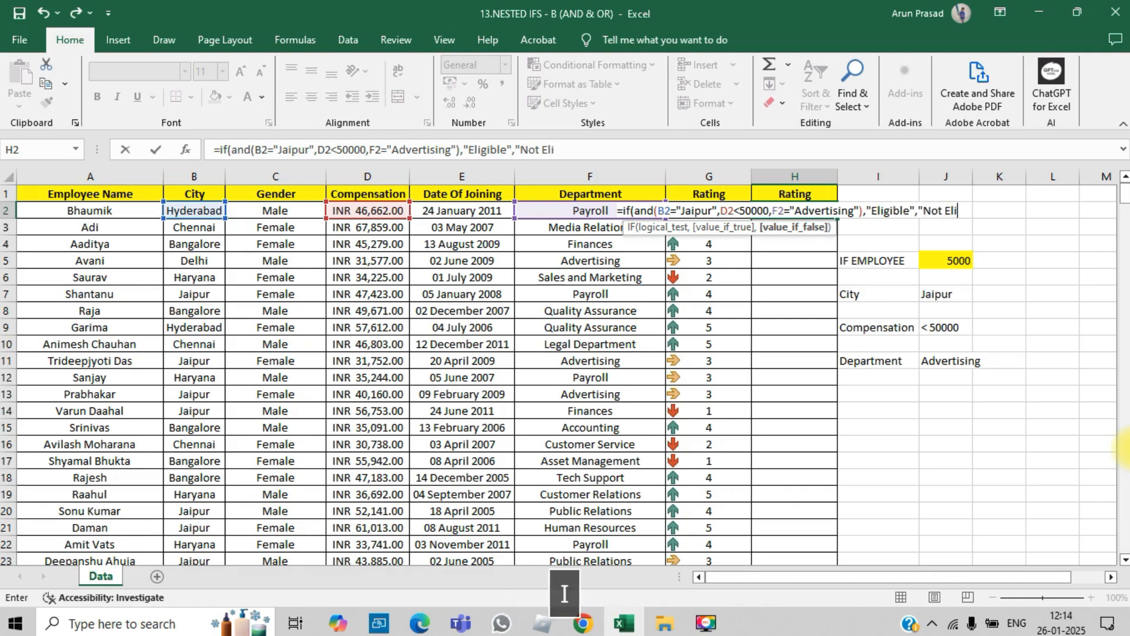
{"action": "type", "text": "e\")"}
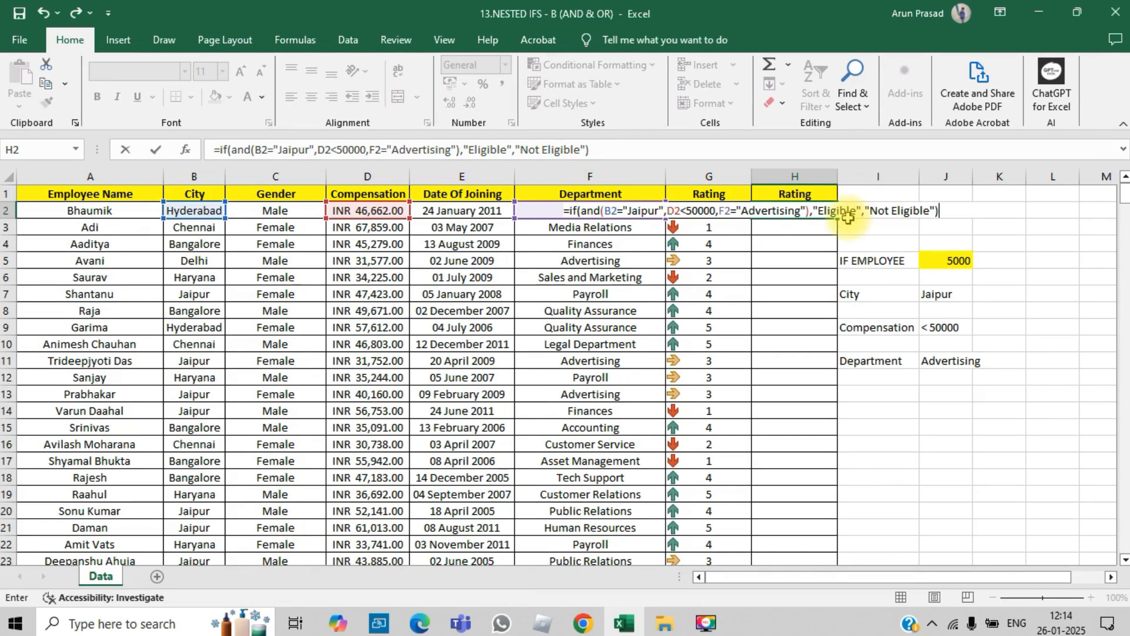
{"action": "key", "text": "Return"}
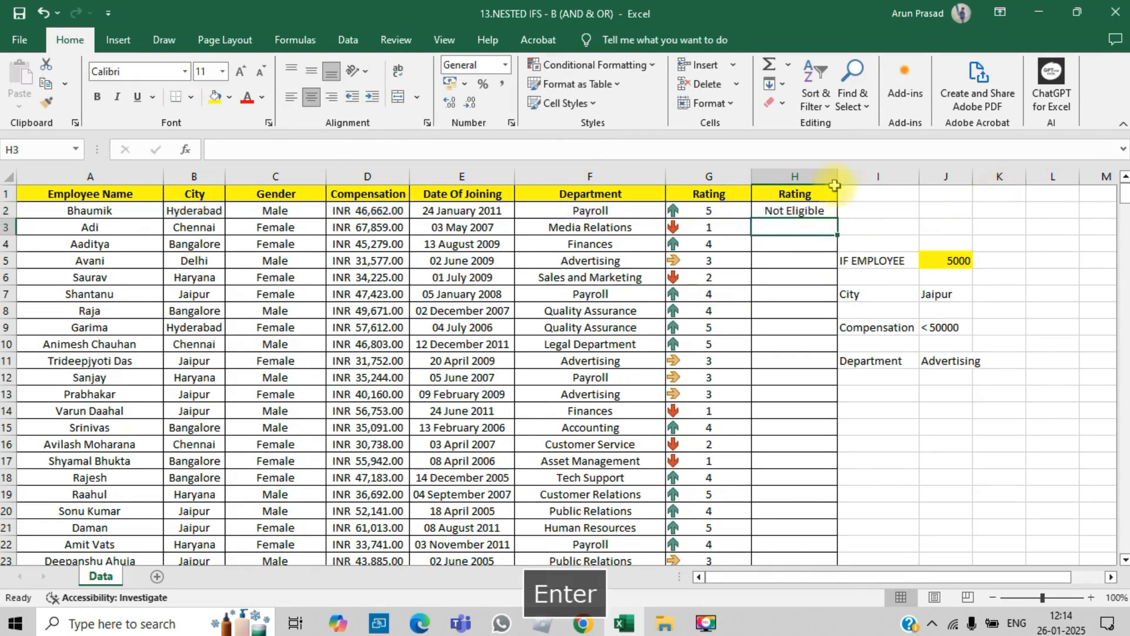
Fill the formula from H2 down column H for all employee rows
{"action": "left_click", "coordinate": [814, 206]}
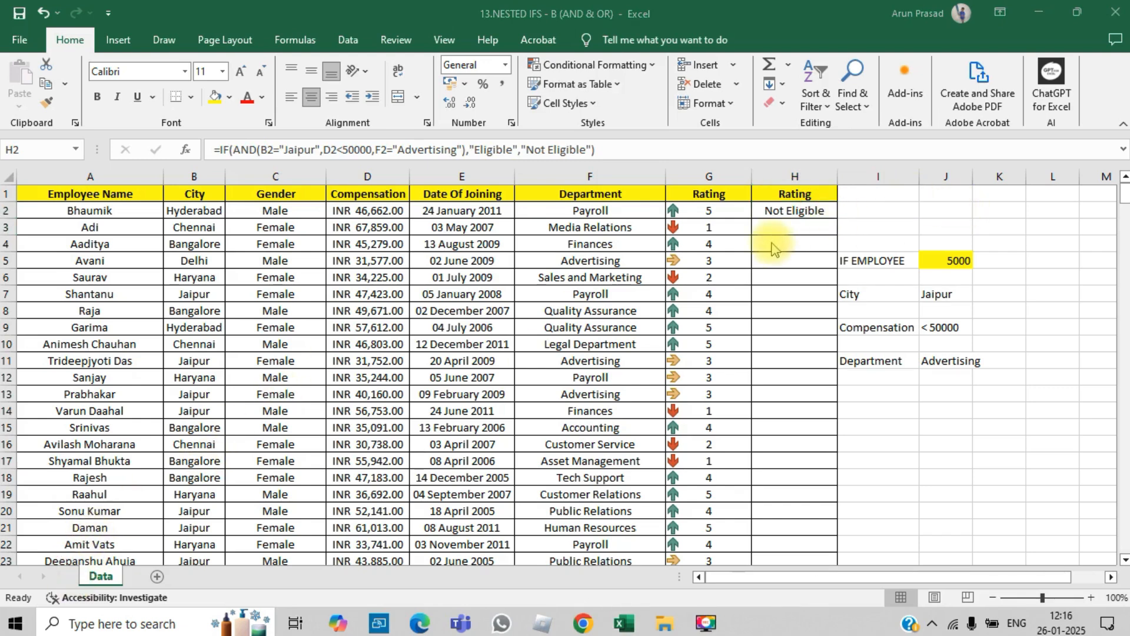
{"action": "left_click", "coordinate": [792, 210]}
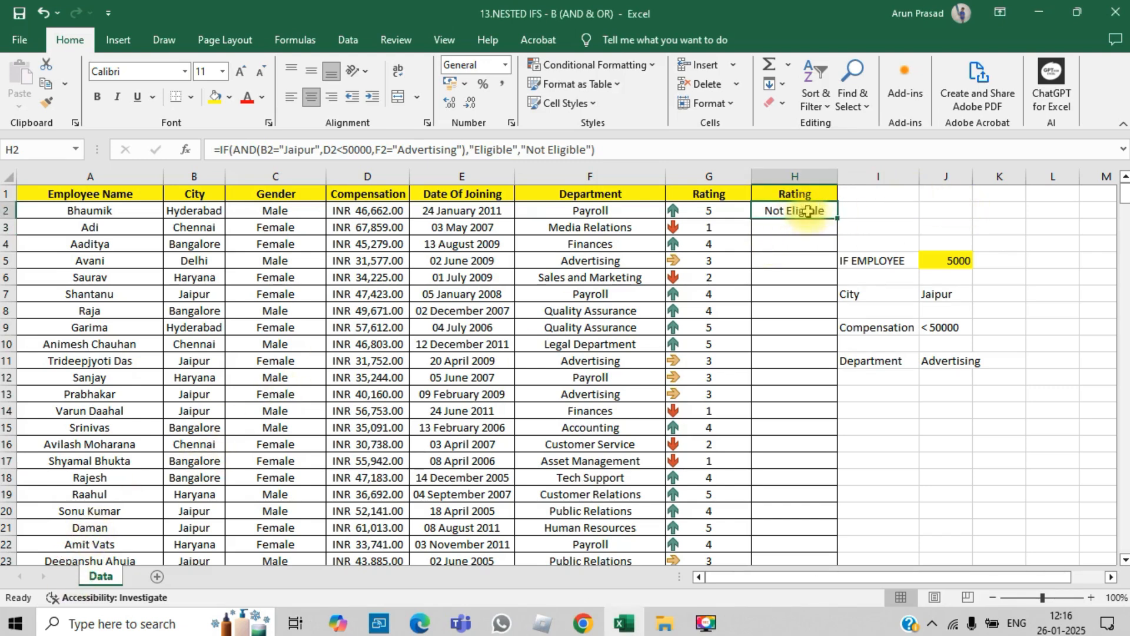
{"action": "double_click", "coordinate": [841, 220]}
{"action": "left_click", "coordinate": [1062, 414]}
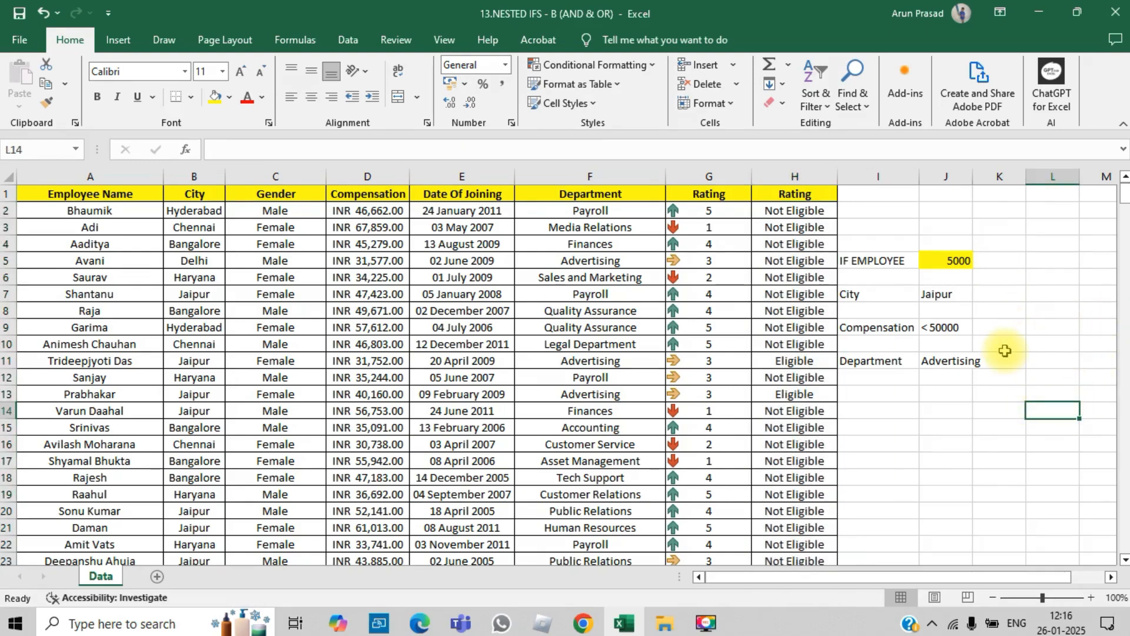
Add filters to the header row and filter column H to show only the Eligible rows
{"action": "left_click", "coordinate": [778, 359]}
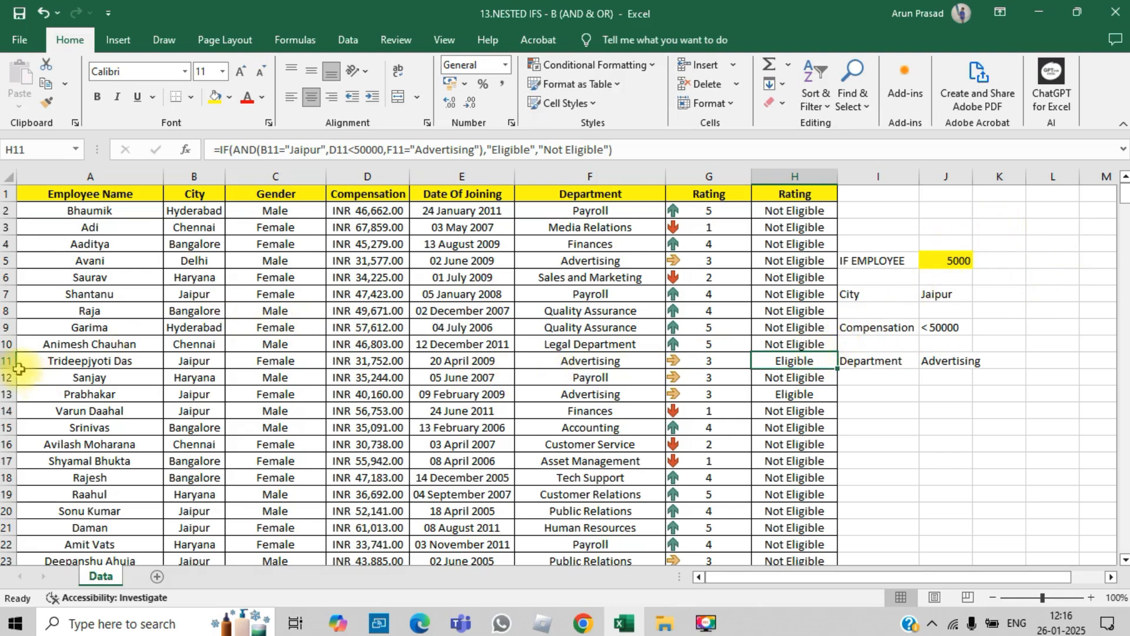
{"action": "left_click", "coordinate": [789, 192]}
{"action": "key", "text": "alt+d"}
{"action": "key", "text": "f"}
{"action": "key", "text": "f"}
{"action": "left_click", "coordinate": [829, 194]}
{"action": "left_click", "coordinate": [689, 380]}
{"action": "left_click", "coordinate": [685, 395]}
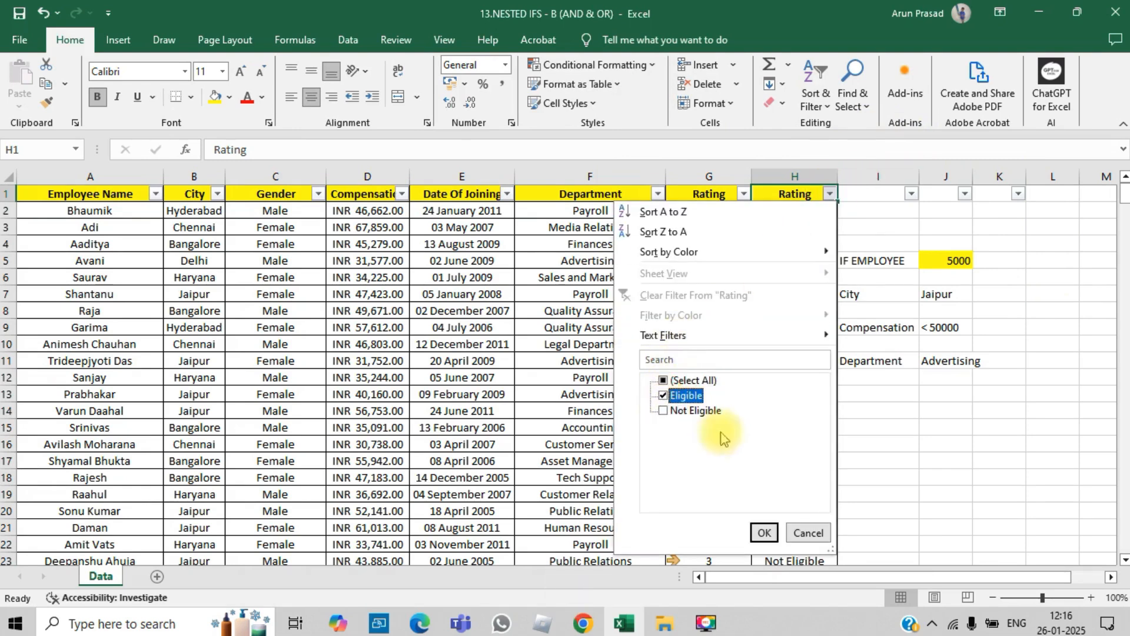
{"action": "left_click", "coordinate": [764, 533]}
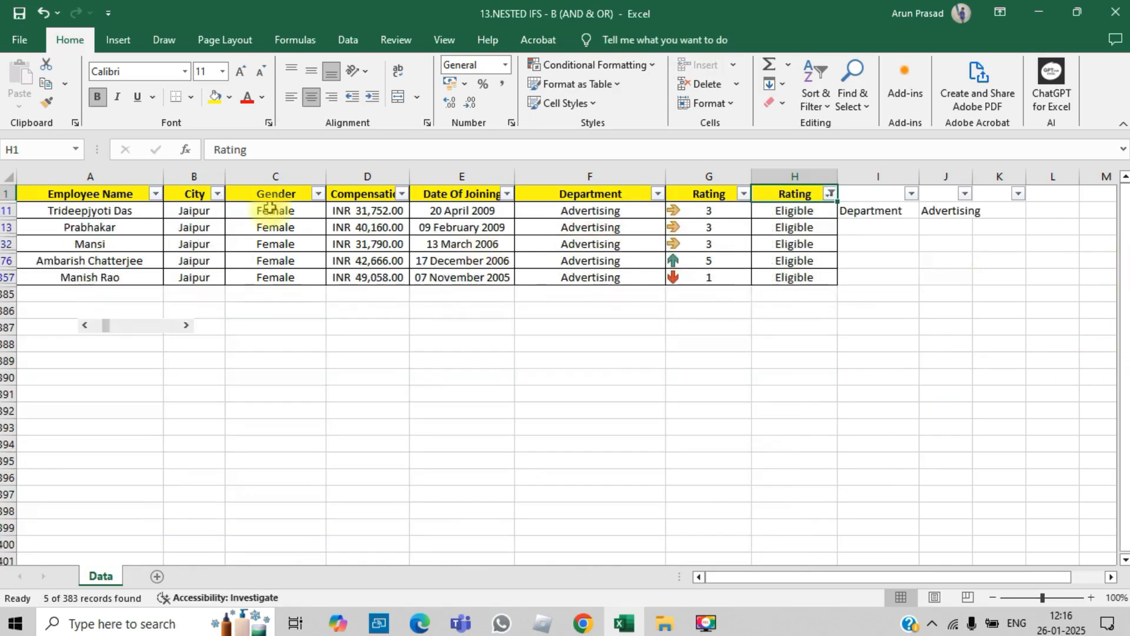
Check the city, compensation, department and eligibility values of the filtered rows against the criteria
{"action": "left_click", "coordinate": [202, 212]}
{"action": "left_click_drag", "start_coordinate": [191, 214], "coordinate": [197, 277]}
{"action": "left_click_drag", "start_coordinate": [378, 210], "coordinate": [375, 276]}
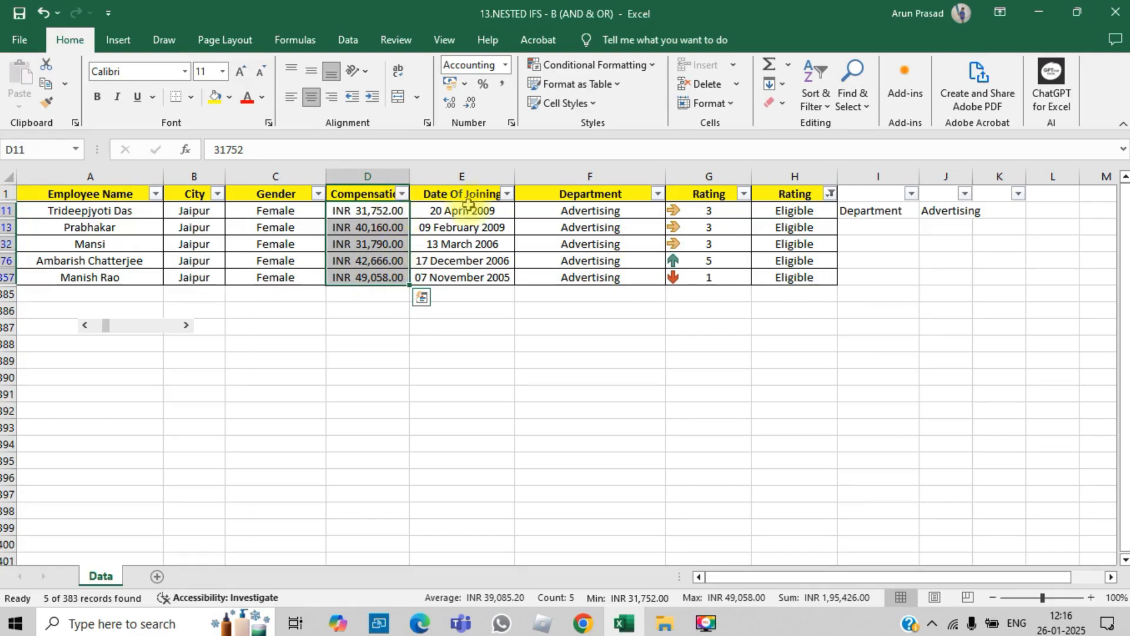
{"action": "left_click_drag", "start_coordinate": [551, 207], "coordinate": [553, 258]}
{"action": "left_click_drag", "start_coordinate": [555, 284], "coordinate": [557, 283]}
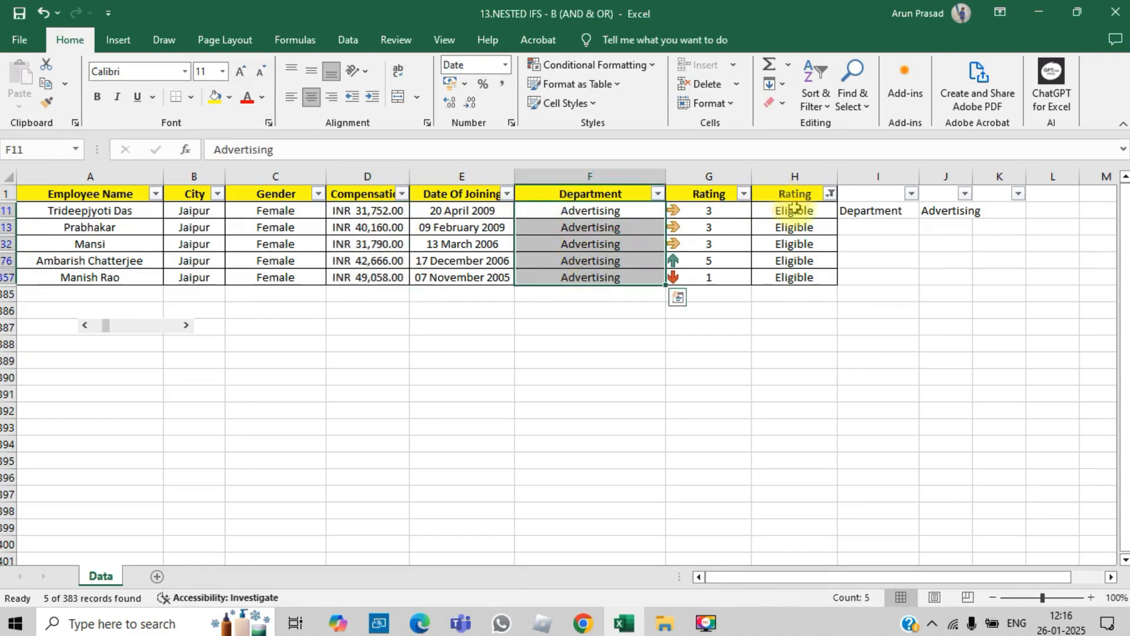
{"action": "left_click_drag", "start_coordinate": [794, 207], "coordinate": [794, 294]}
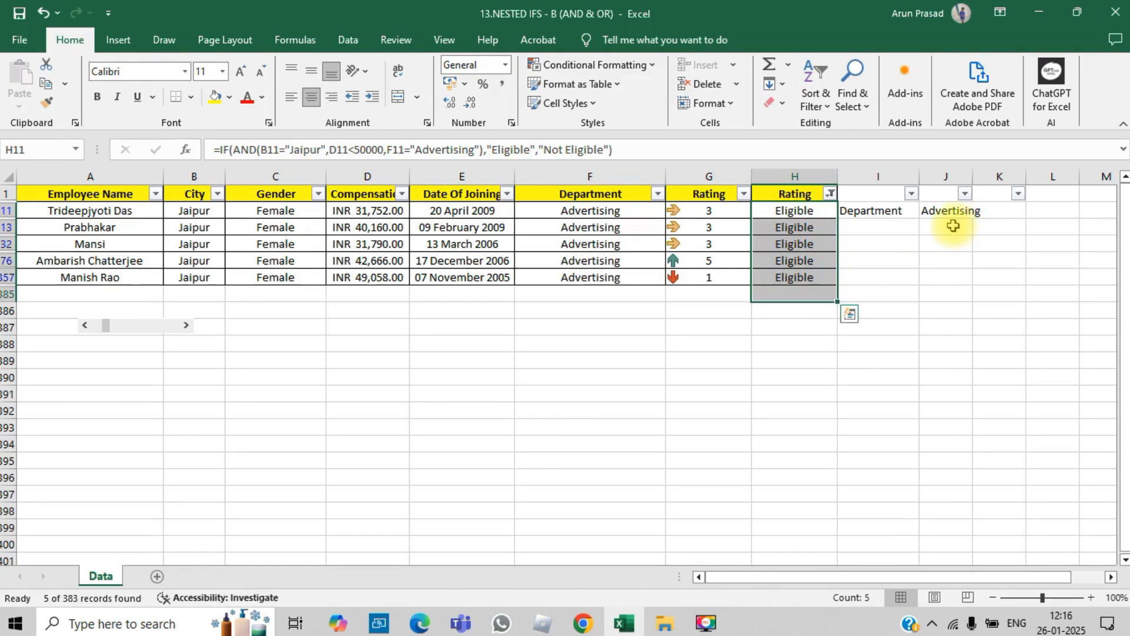
Remove the filters from the header row so all employee rows are shown again
{"action": "key", "text": "alt+d"}
{"action": "key", "text": "f"}
{"action": "key", "text": "f"}
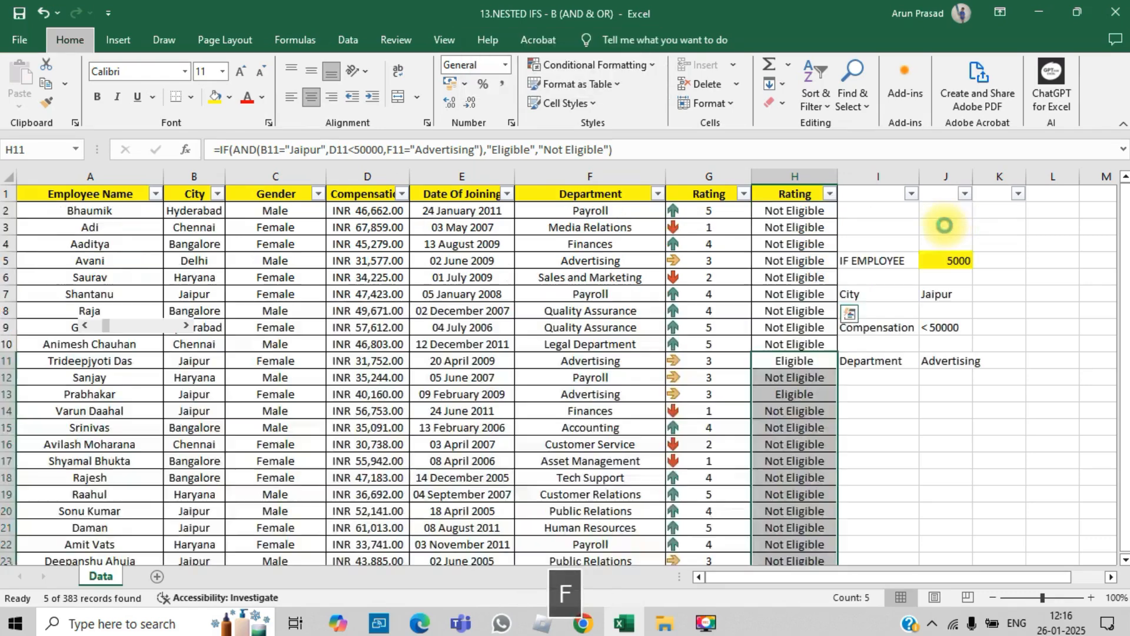
{"action": "left_click", "coordinate": [1082, 336]}
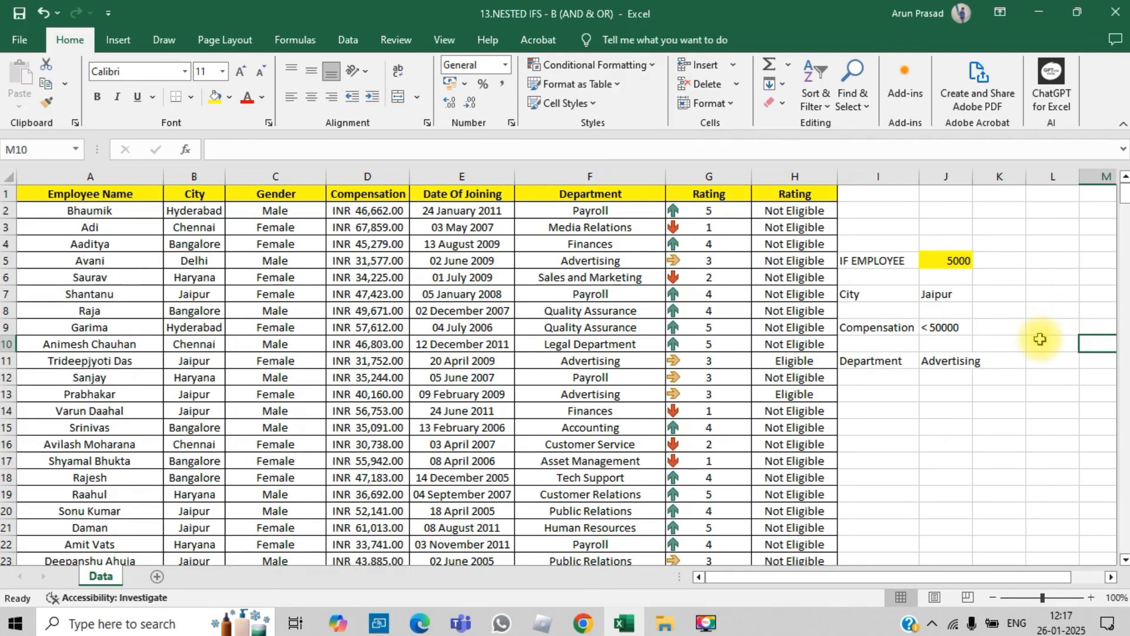
Replace AND with OR in the H2 formula and fill it down column H for all employee rows
{"action": "left_click", "coordinate": [795, 212]}
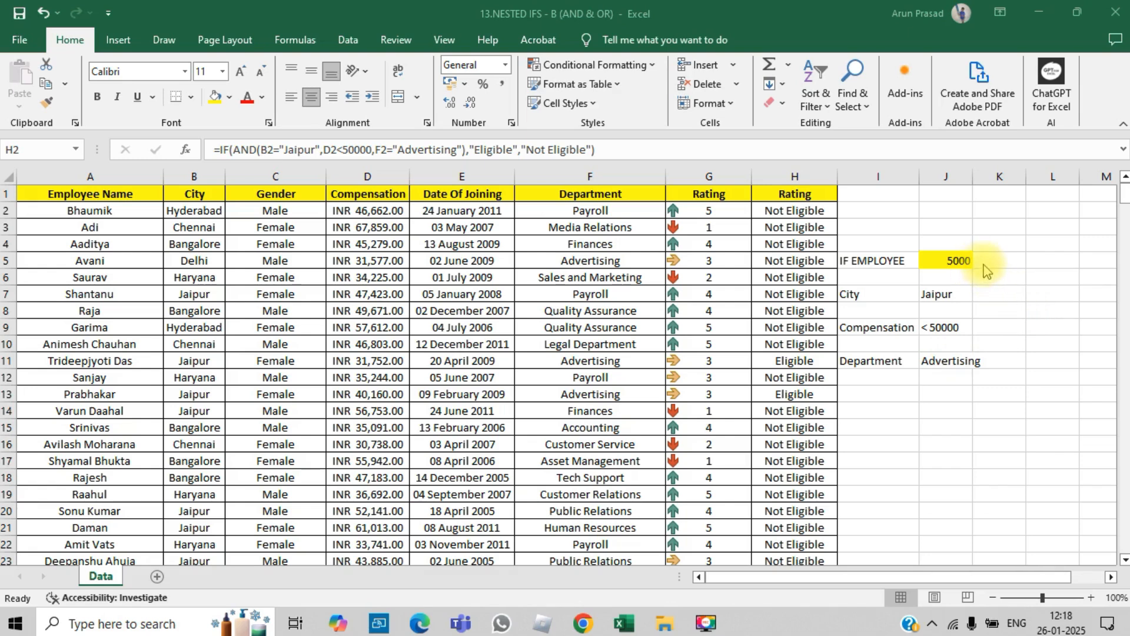
{"action": "left_click", "coordinate": [796, 211]}
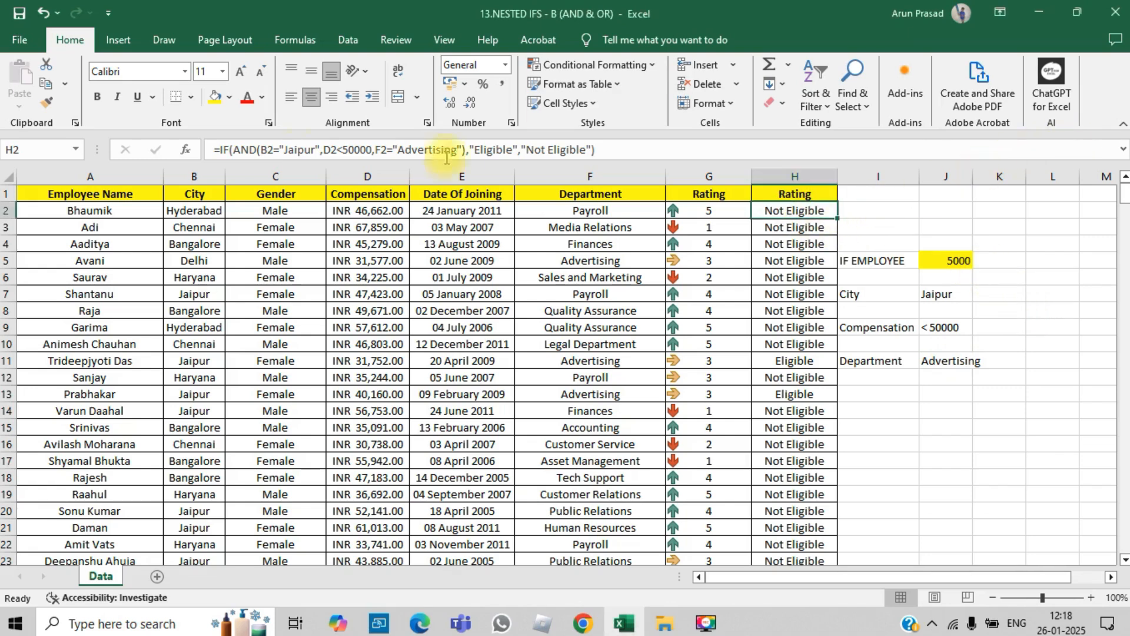
{"action": "left_click", "coordinate": [257, 144]}
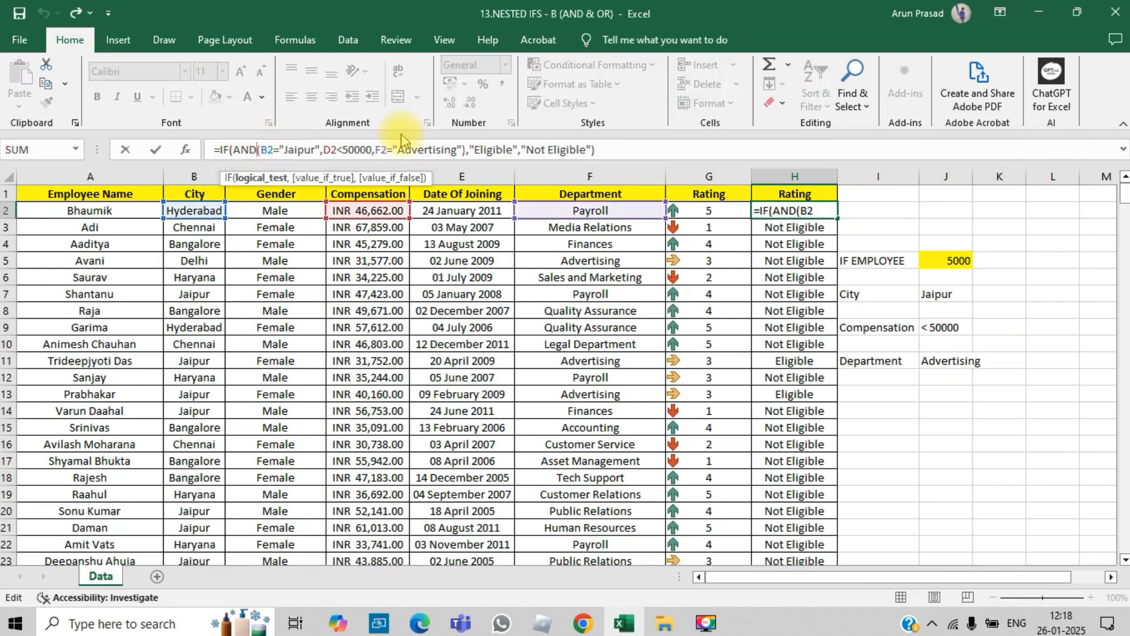
{"action": "key", "text": "BackSpace"}
{"action": "key", "text": "BackSpace"}
{"action": "key", "text": "BackSpace"}
{"action": "type", "text": "AND"}
{"action": "key", "text": "Return"}
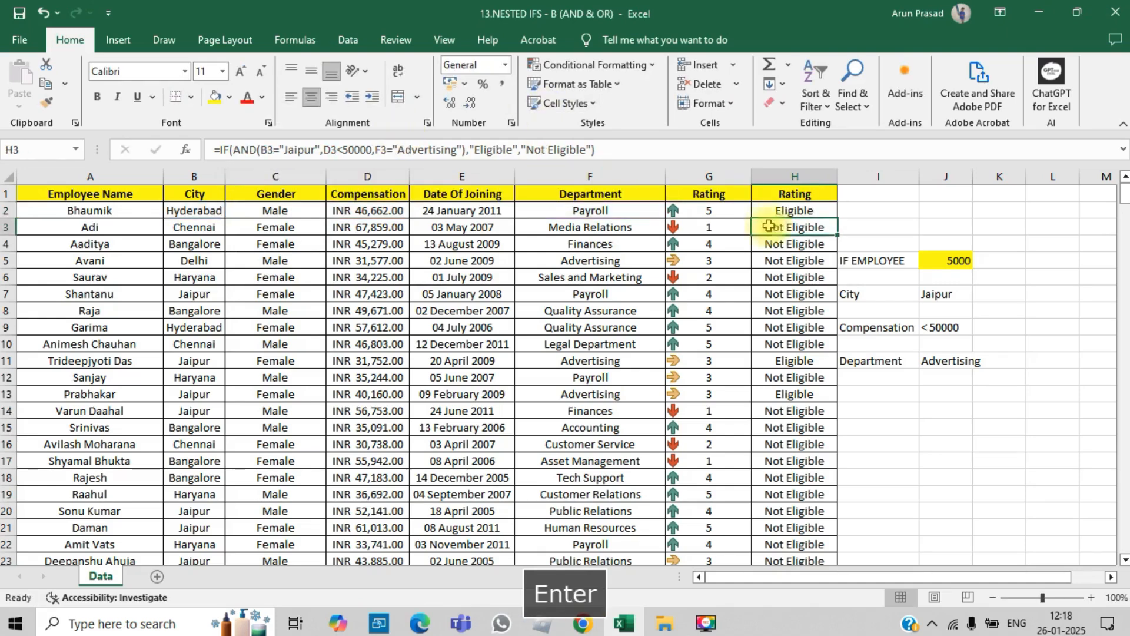
{"action": "left_click", "coordinate": [789, 212]}
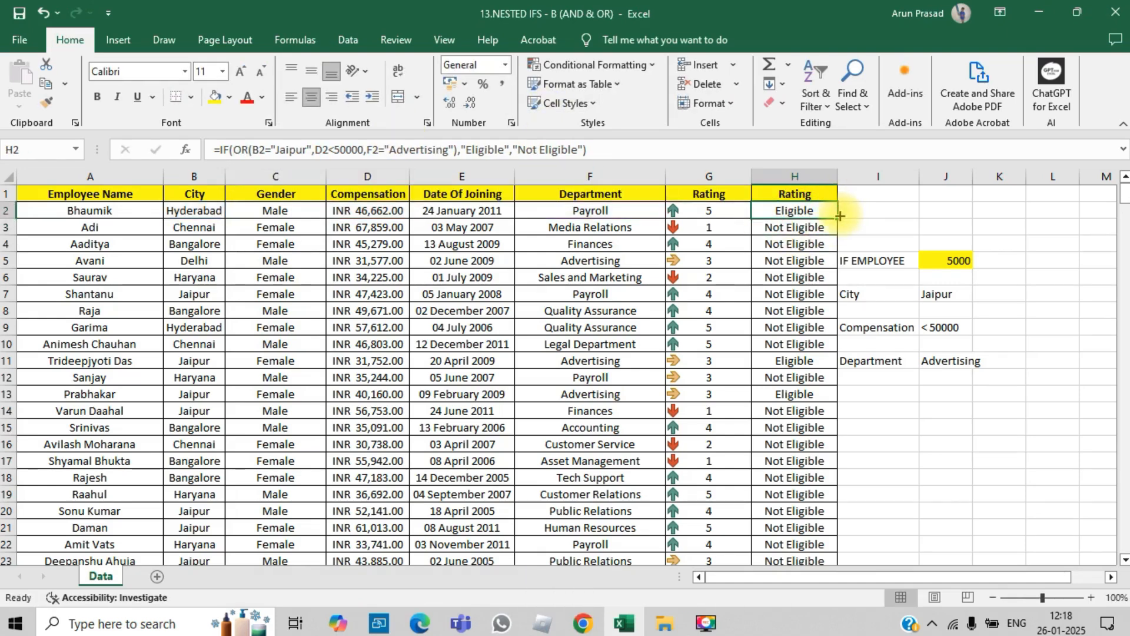
{"action": "double_click", "coordinate": [841, 217]}
Add filters to the header row and show only the rows marked Eligible in column H
{"action": "left_click", "coordinate": [795, 194]}
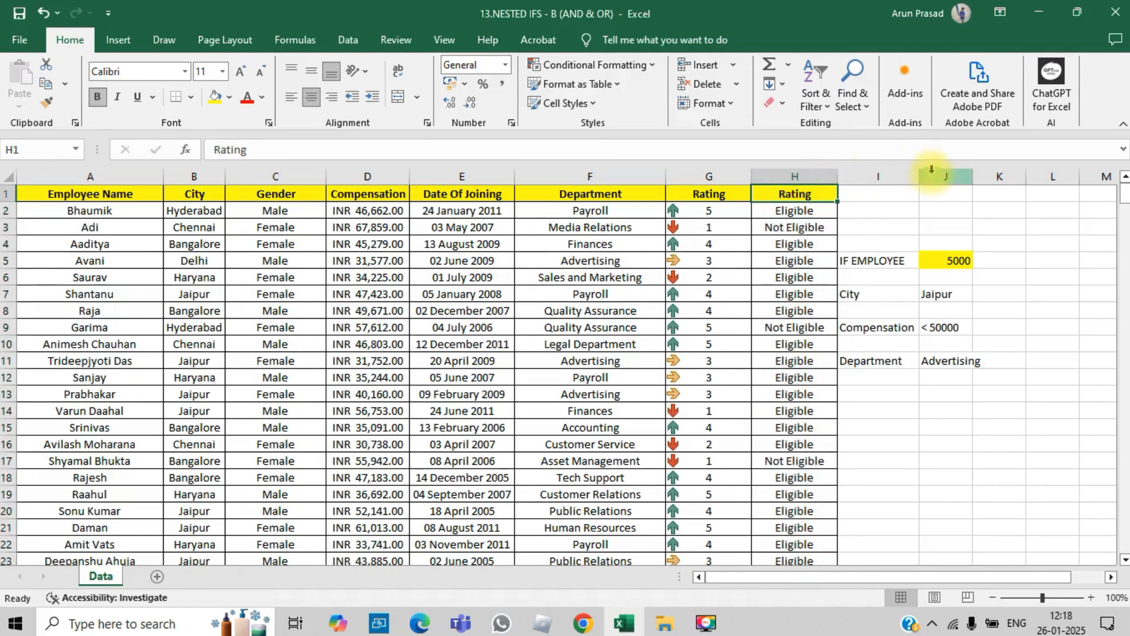
{"action": "key", "text": "alt+d"}
{"action": "key", "text": "f"}
{"action": "key", "text": "f"}
{"action": "left_click", "coordinate": [829, 194]}
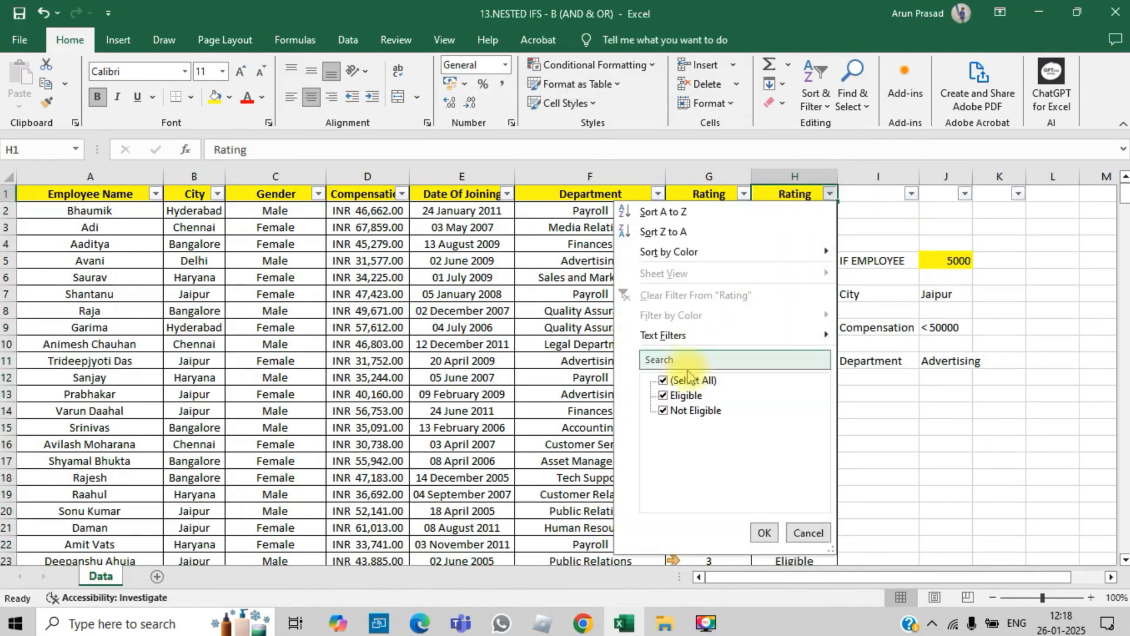
{"action": "left_click", "coordinate": [664, 381]}
{"action": "left_click", "coordinate": [664, 396]}
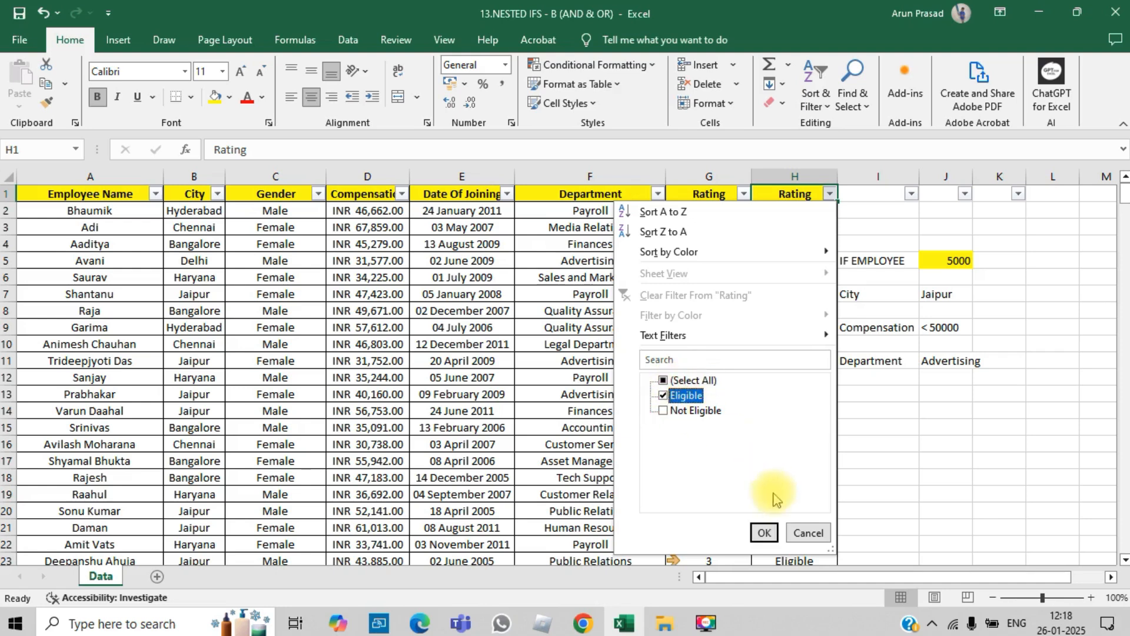
{"action": "left_click", "coordinate": [765, 533]}
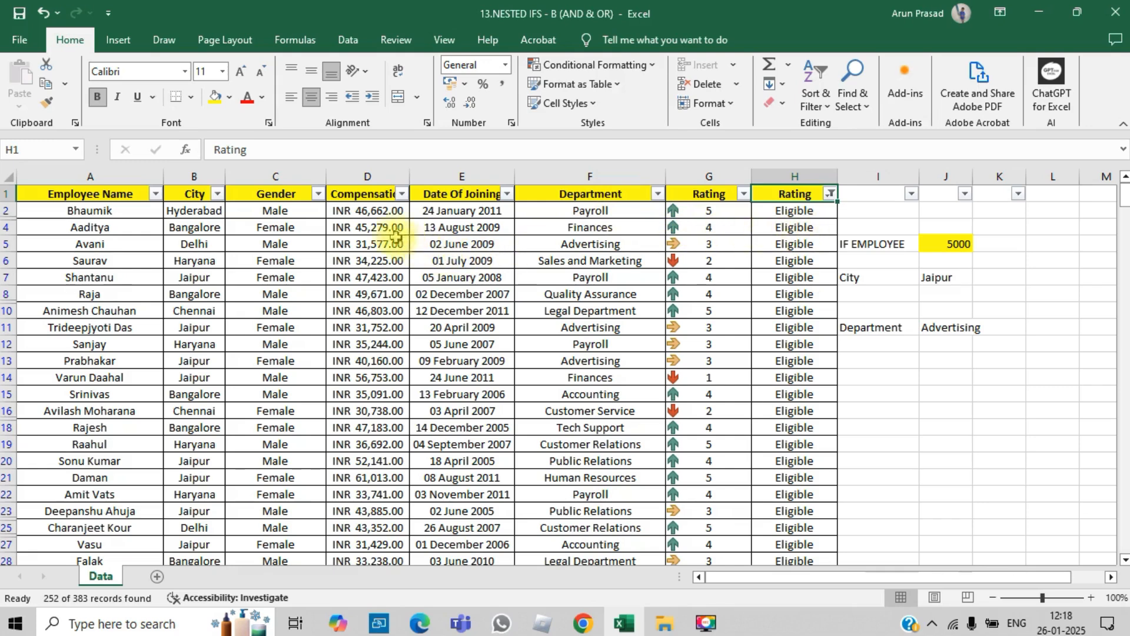
{"action": "left_click", "coordinate": [400, 196]}
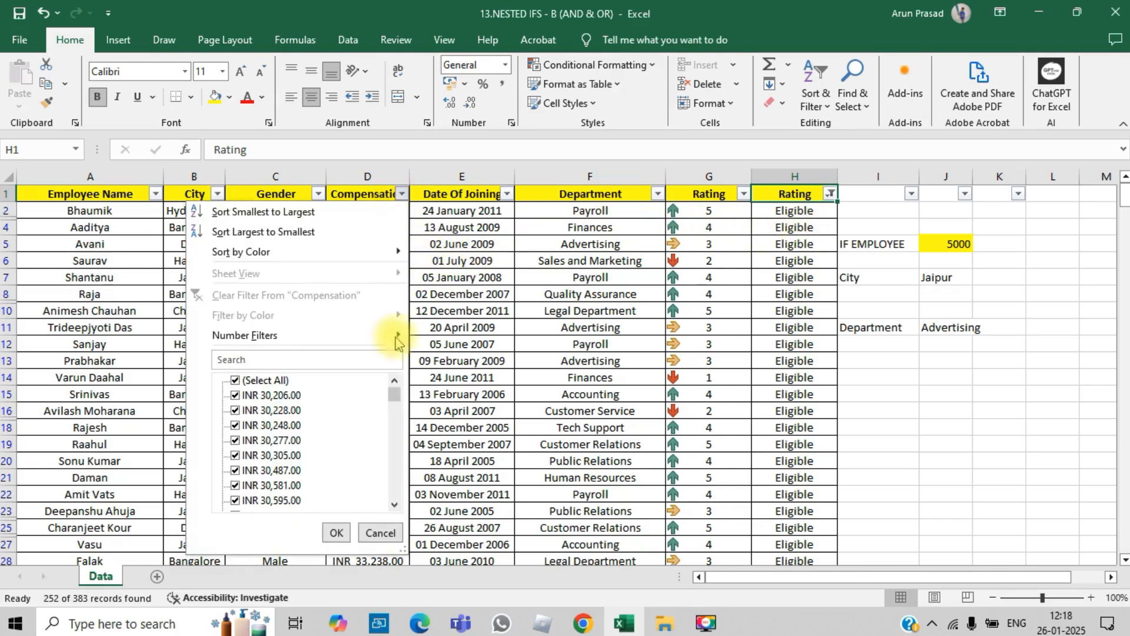
{"action": "left_click_drag", "start_coordinate": [395, 393], "coordinate": [406, 348]}
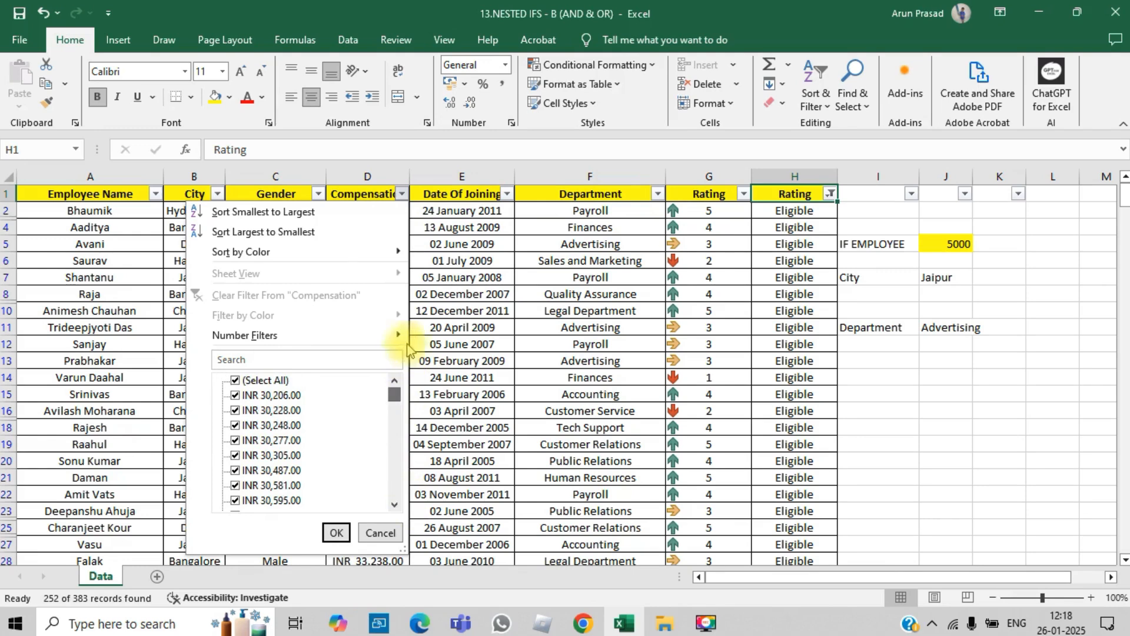
{"action": "left_click", "coordinate": [493, 287]}
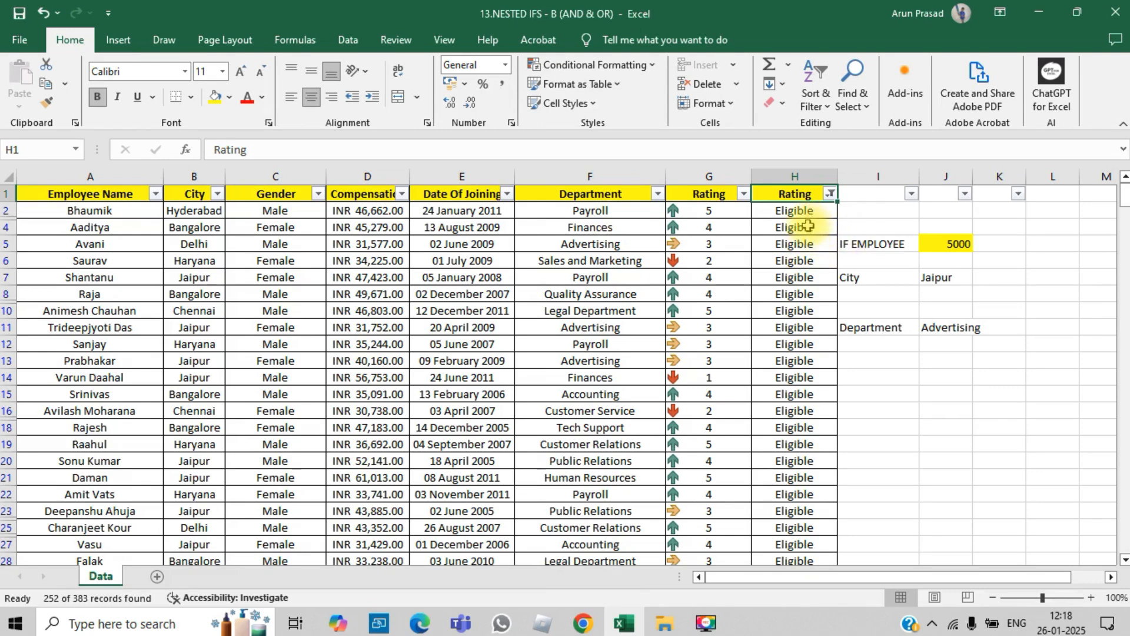
Switch the column H filter to only Not Eligible and check the first row's department, compensation, city and formula
{"action": "left_click", "coordinate": [830, 194]}
{"action": "left_click", "coordinate": [678, 396]}
{"action": "left_click", "coordinate": [677, 411]}
{"action": "left_click", "coordinate": [764, 533]}
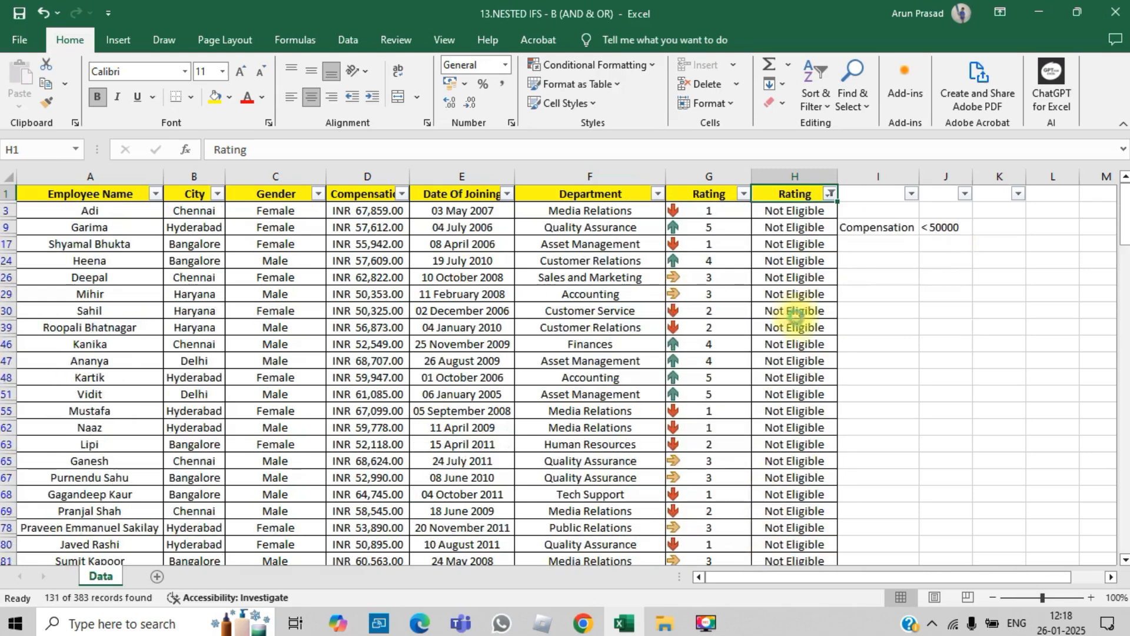
{"action": "left_click", "coordinate": [592, 211]}
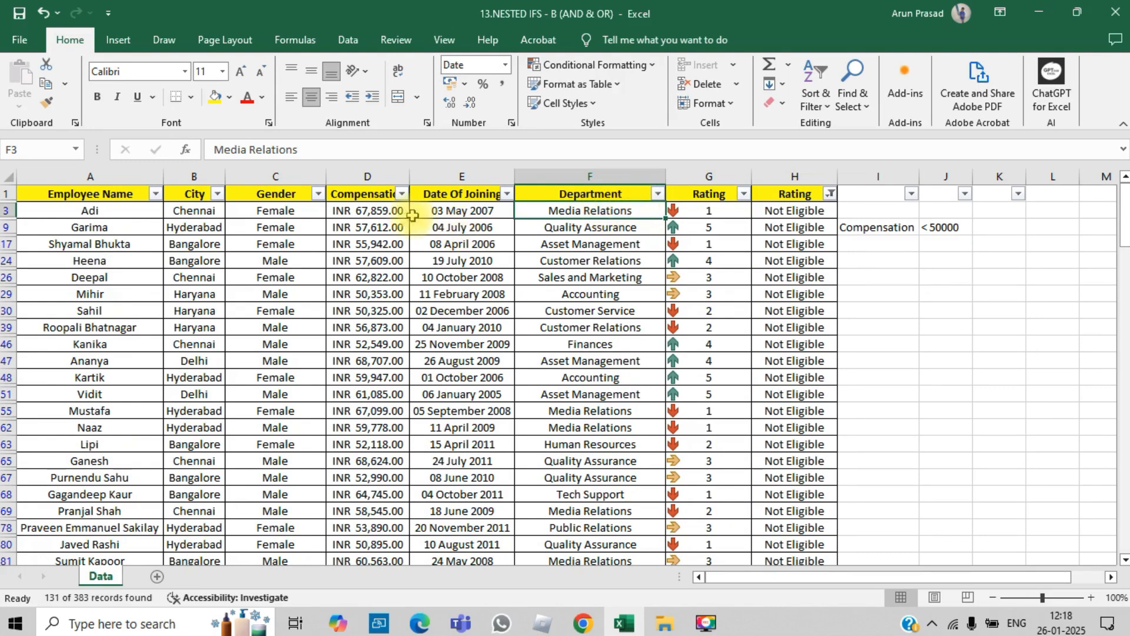
{"action": "left_click", "coordinate": [368, 210]}
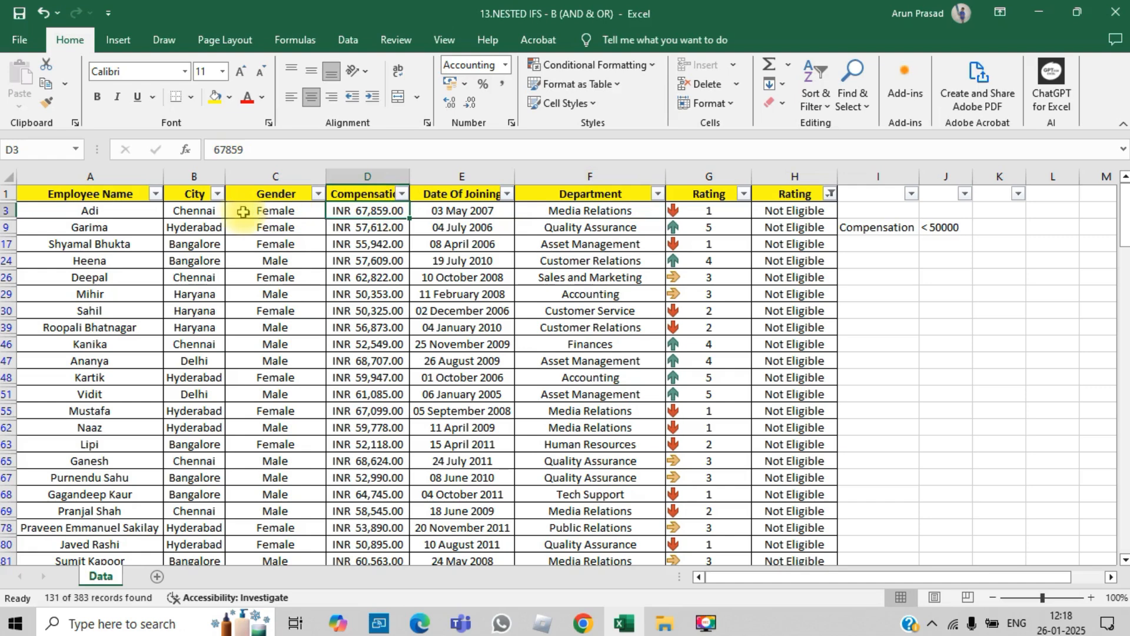
{"action": "left_click", "coordinate": [206, 212]}
{"action": "left_click", "coordinate": [762, 212]}
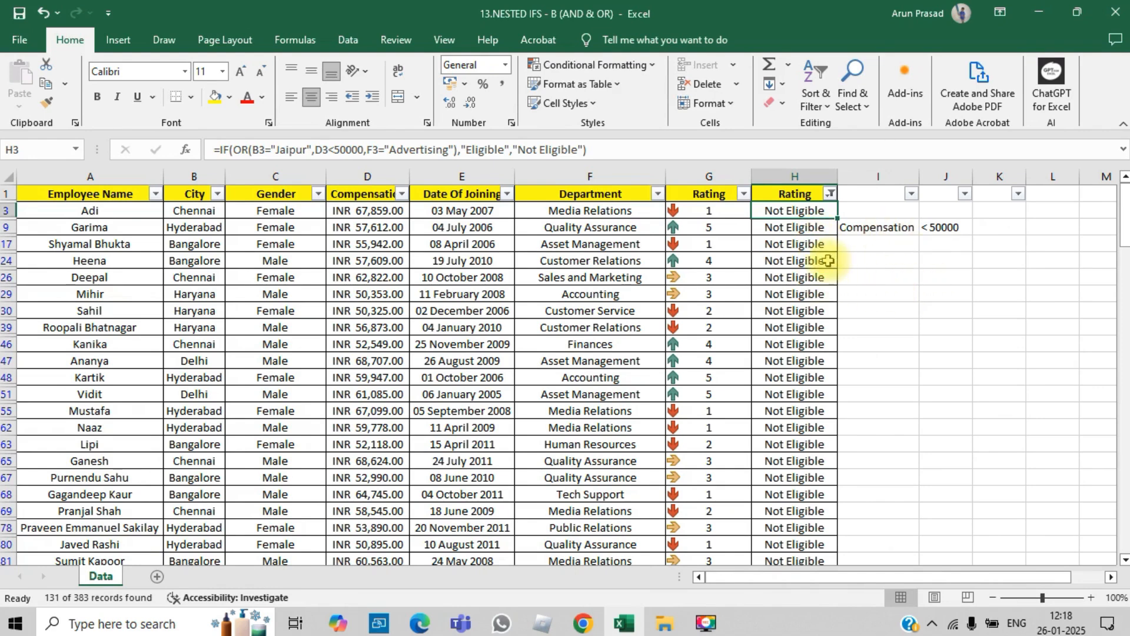
Turn off the header row filters to bring back the full employee list
{"action": "key", "text": "alt+d"}
{"action": "key", "text": "f"}
{"action": "key", "text": "f"}
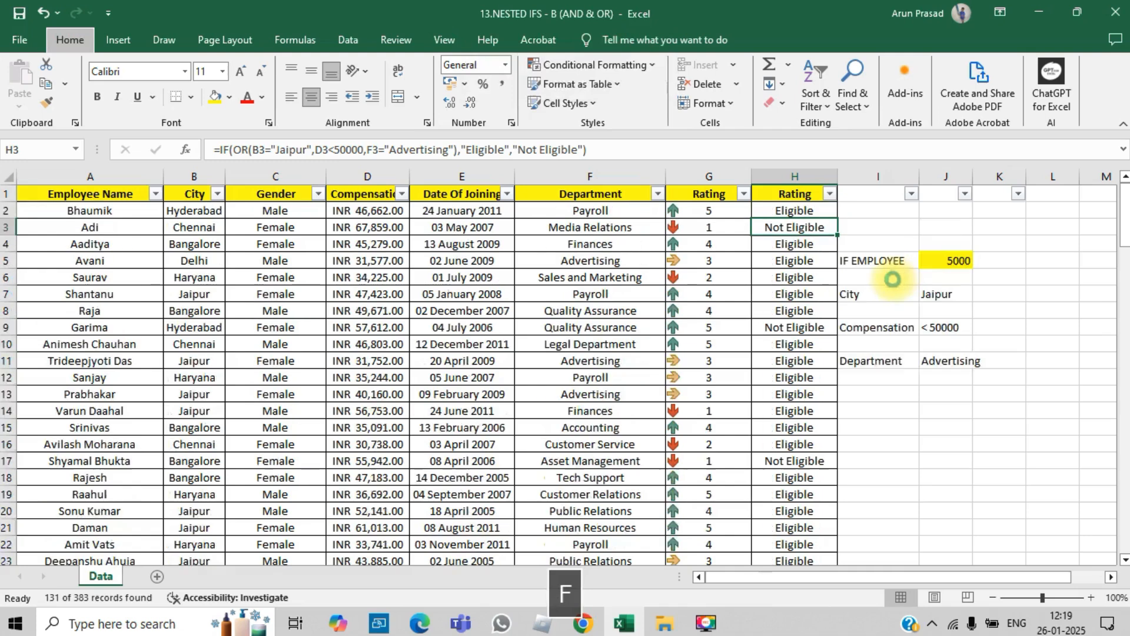
{"action": "left_click", "coordinate": [877, 327]}
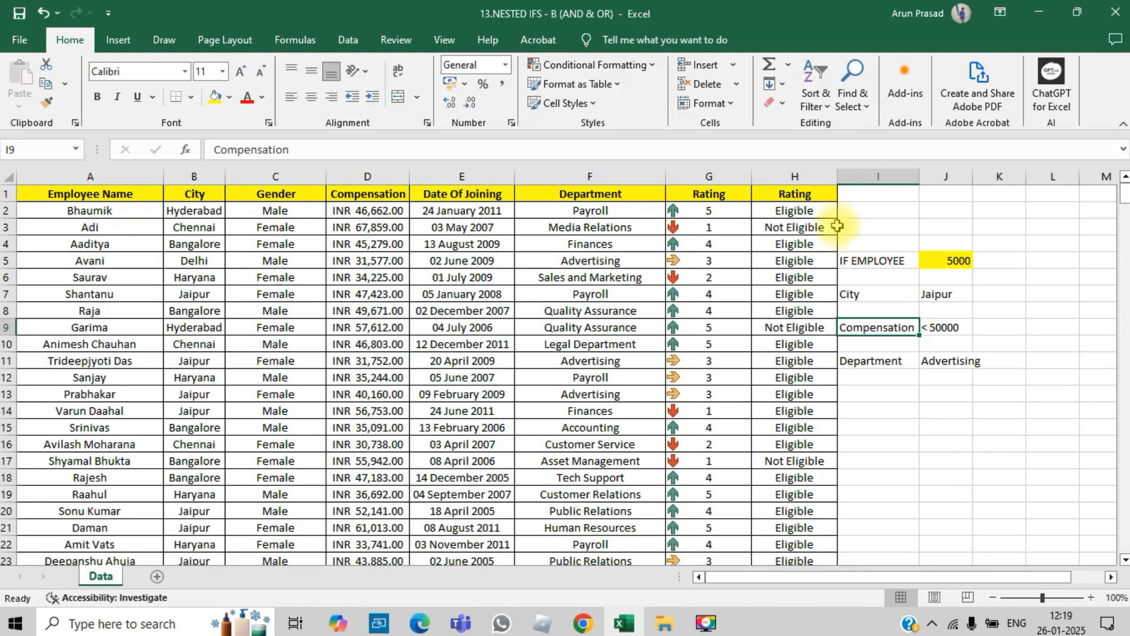
Add the criterion label "Date" in cell I13, below the Department criterion
{"action": "left_click", "coordinate": [877, 393]}
{"action": "key", "text": "Caps_Lock"}
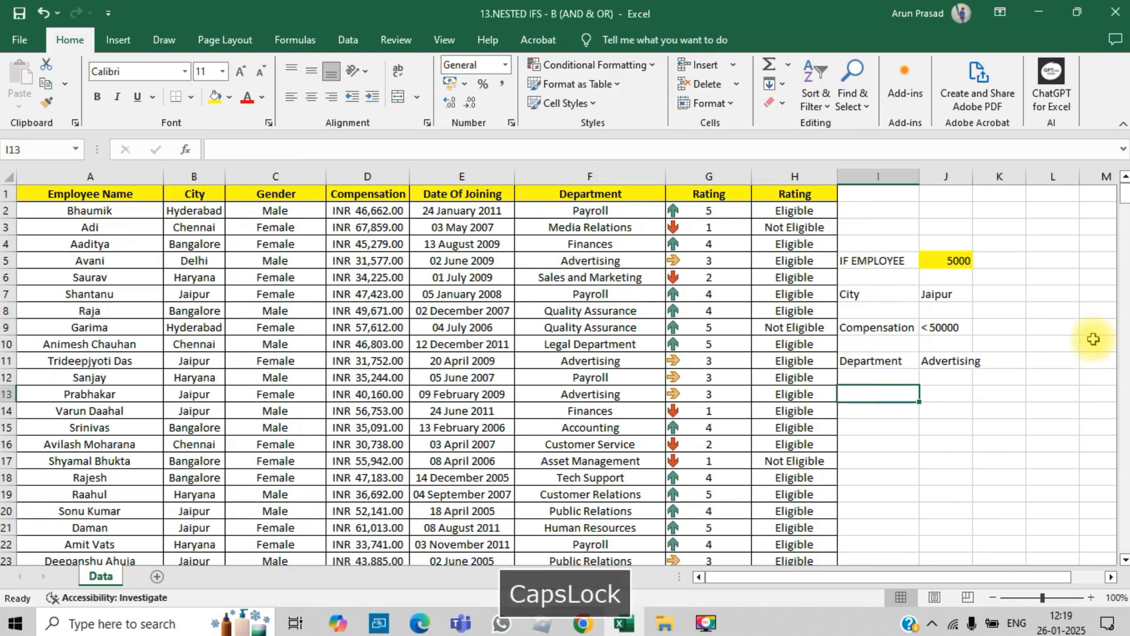
{"action": "type", "text": "D"}
{"action": "key", "text": "Caps_Lock"}
{"action": "type", "text": "ate"}
{"action": "key", "text": "Return"}
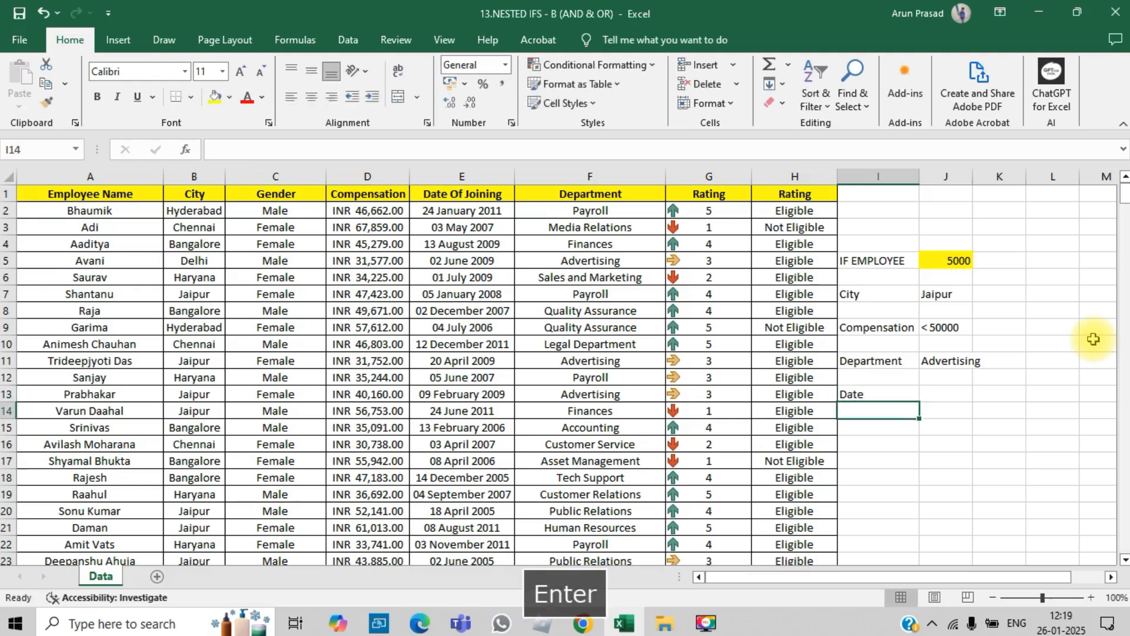
Enter the date criterion >1/07/2009 in cell J13, beside the Date label
{"action": "key", "text": "Up"}
{"action": "key", "text": "Right"}
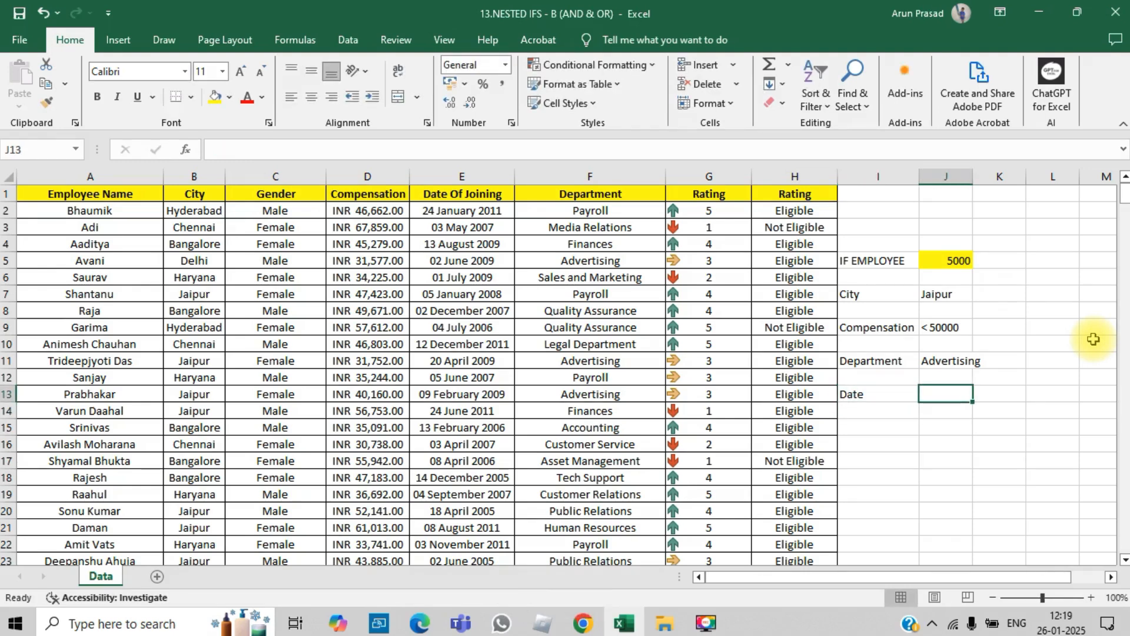
{"action": "type", "text": ">"}
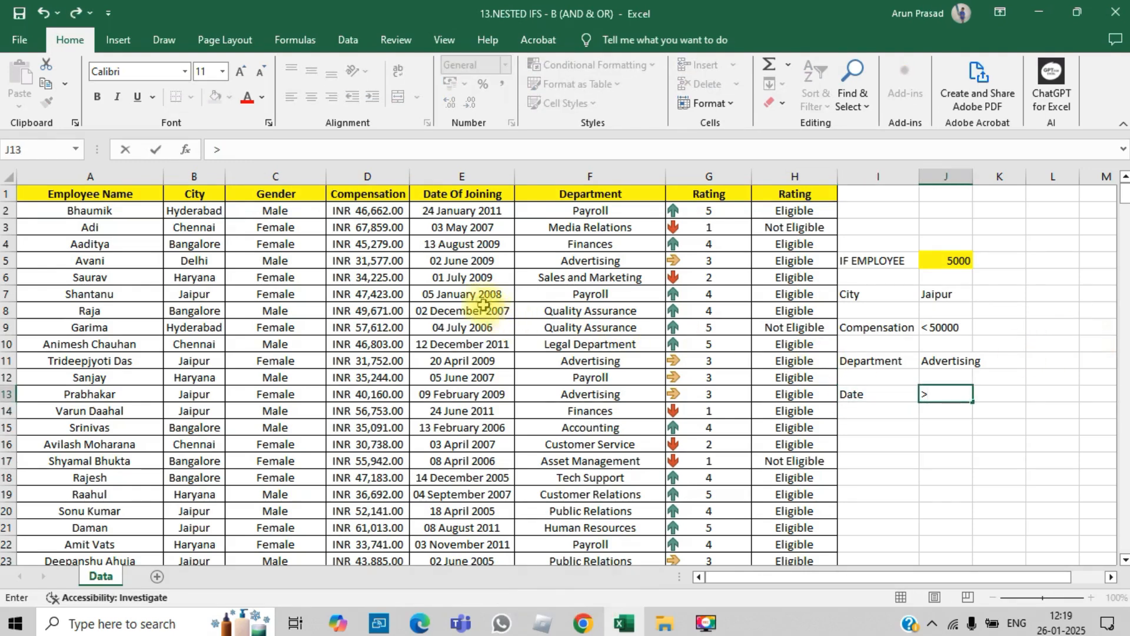
{"action": "type", "text": "1"}
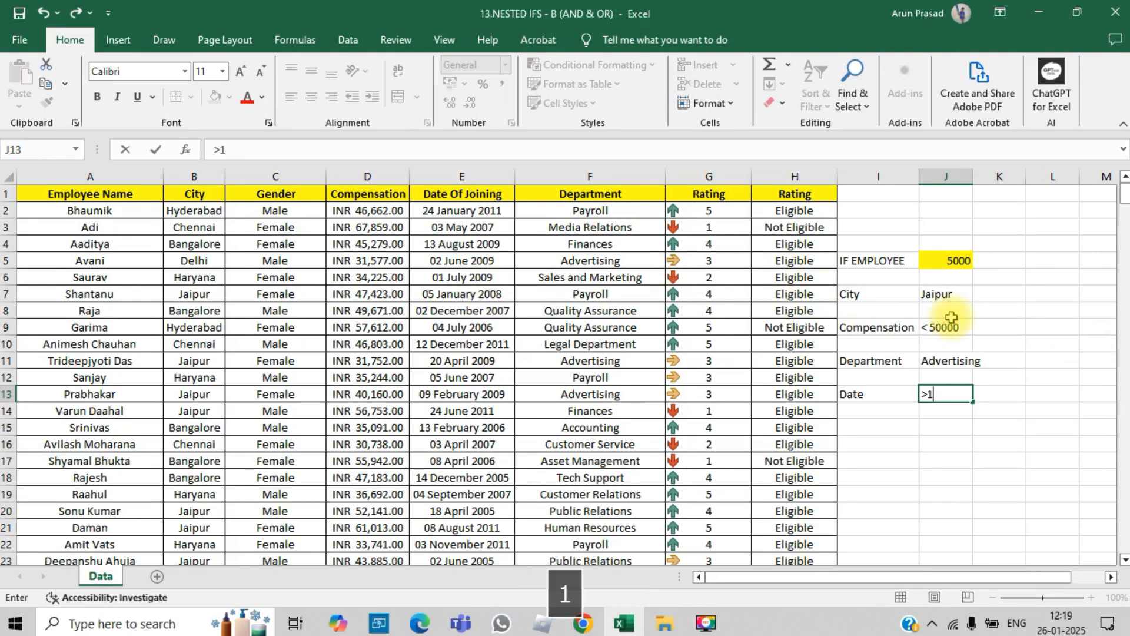
{"action": "type", "text": "/07/"}
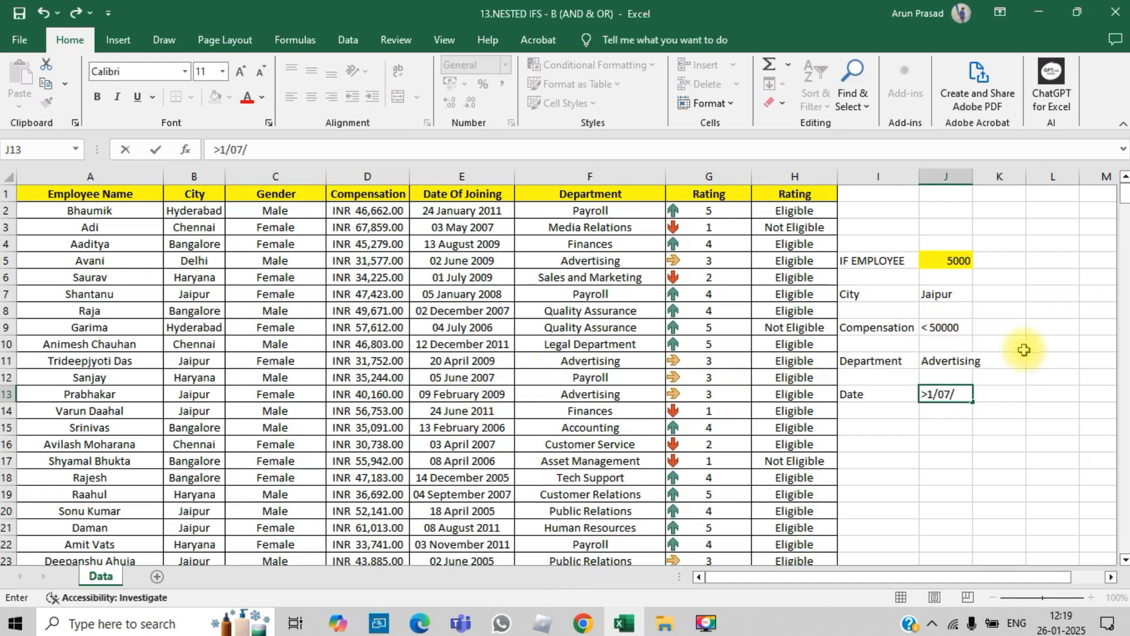
{"action": "type", "text": "2009"}
{"action": "key", "text": "Return"}
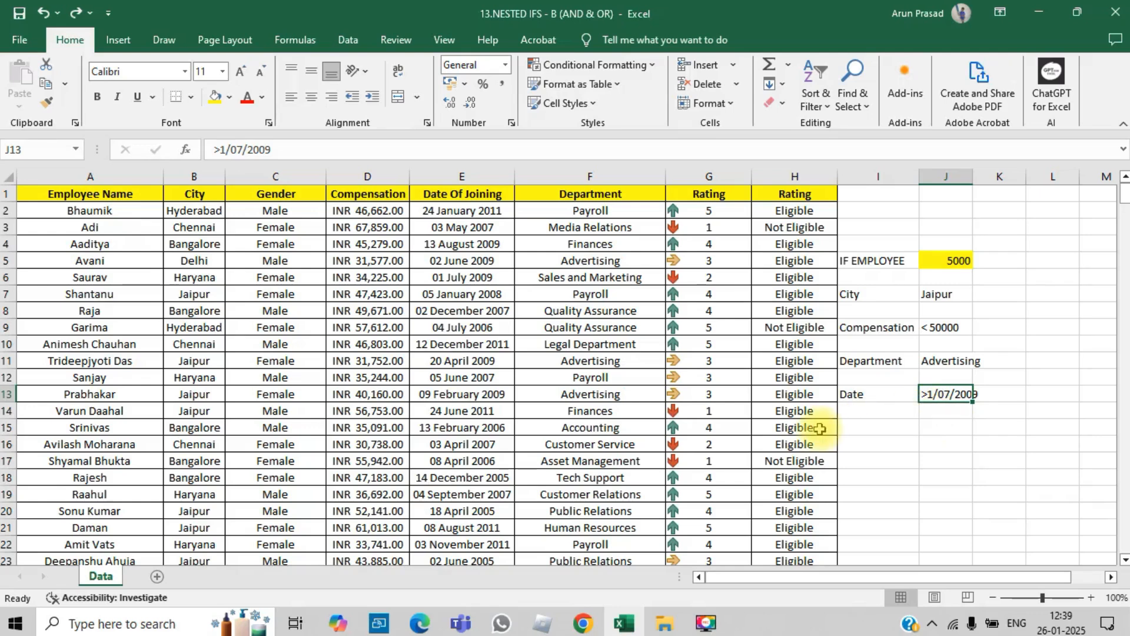
Replace the OR function with AND in the H2 formula
{"action": "left_click", "coordinate": [804, 255]}
{"action": "key", "text": "Up"}
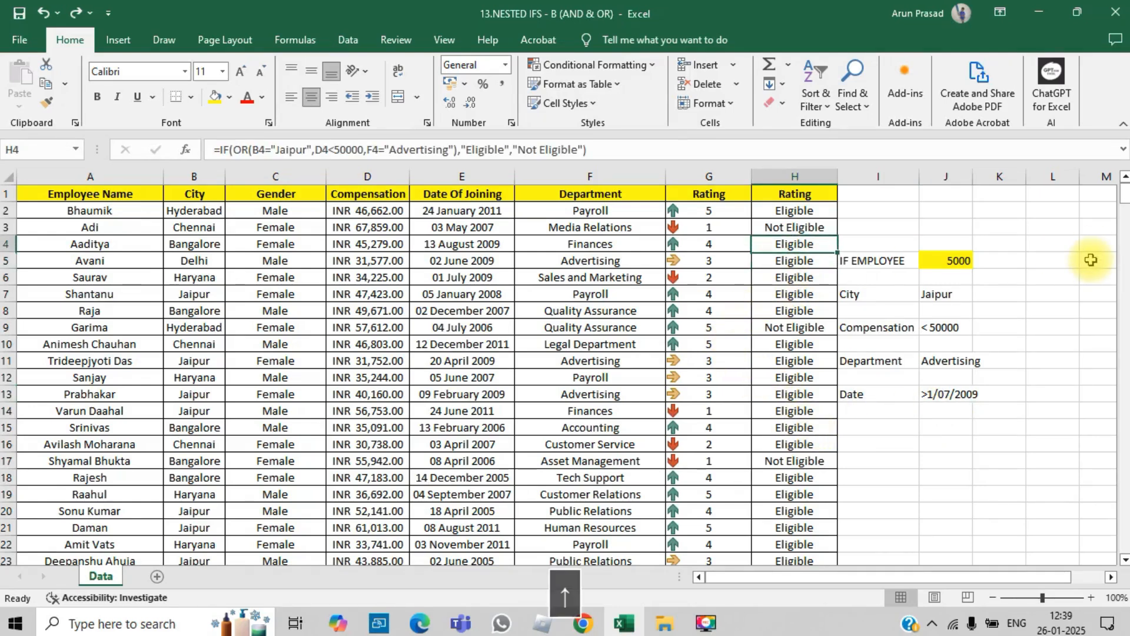
{"action": "left_click", "coordinate": [823, 210]}
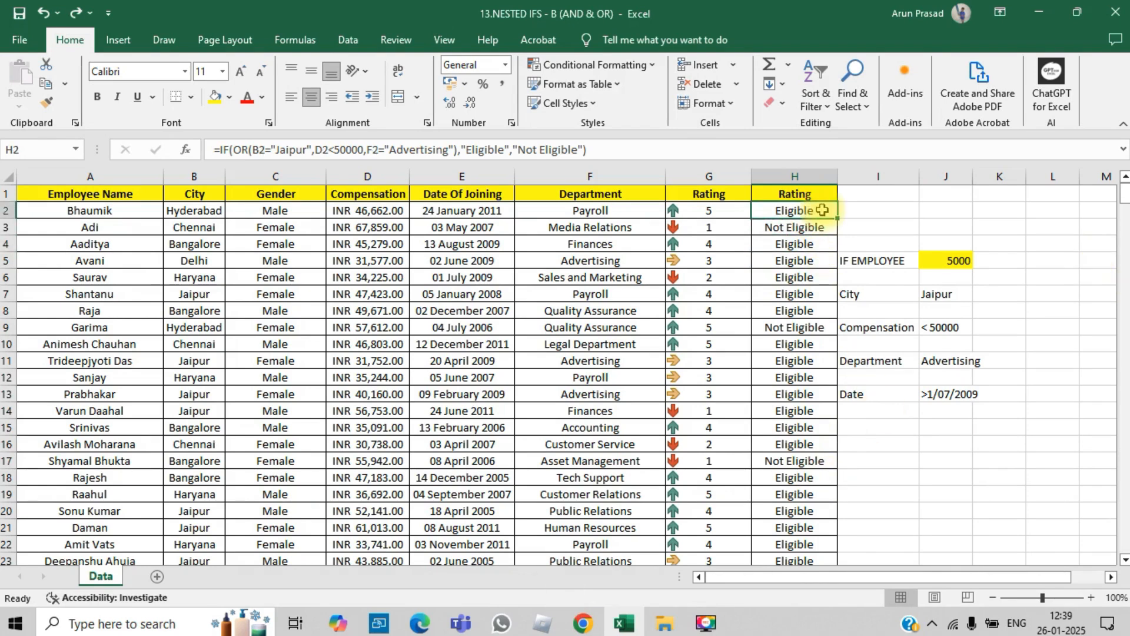
{"action": "left_click", "coordinate": [248, 150]}
{"action": "key", "text": "BackSpace"}
{"action": "key", "text": "BackSpace"}
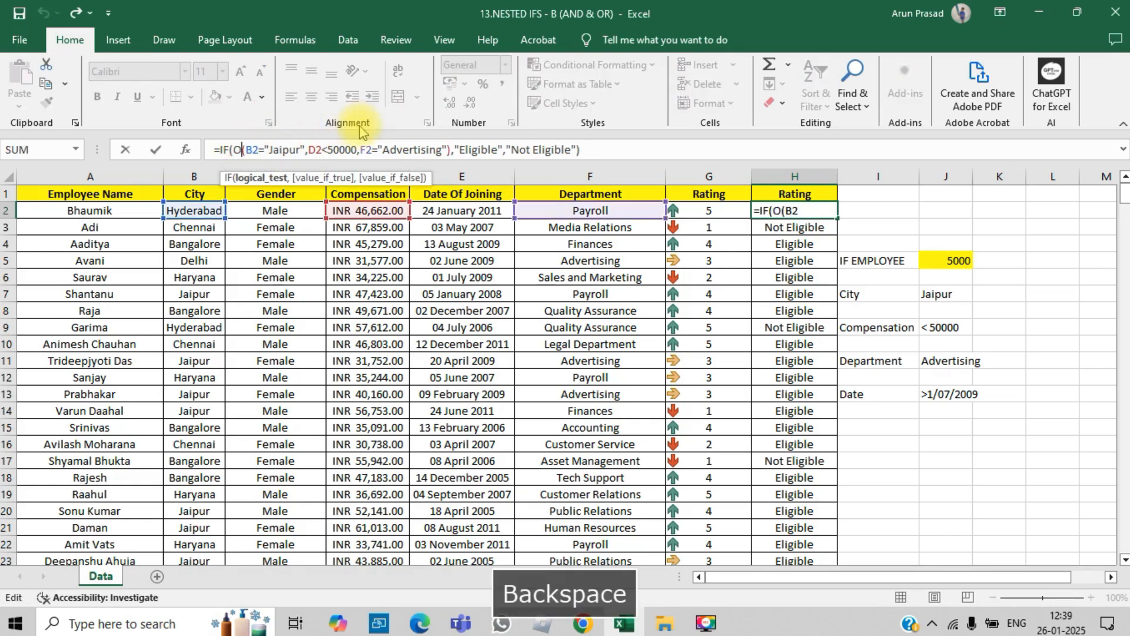
{"action": "type", "text": "and"}
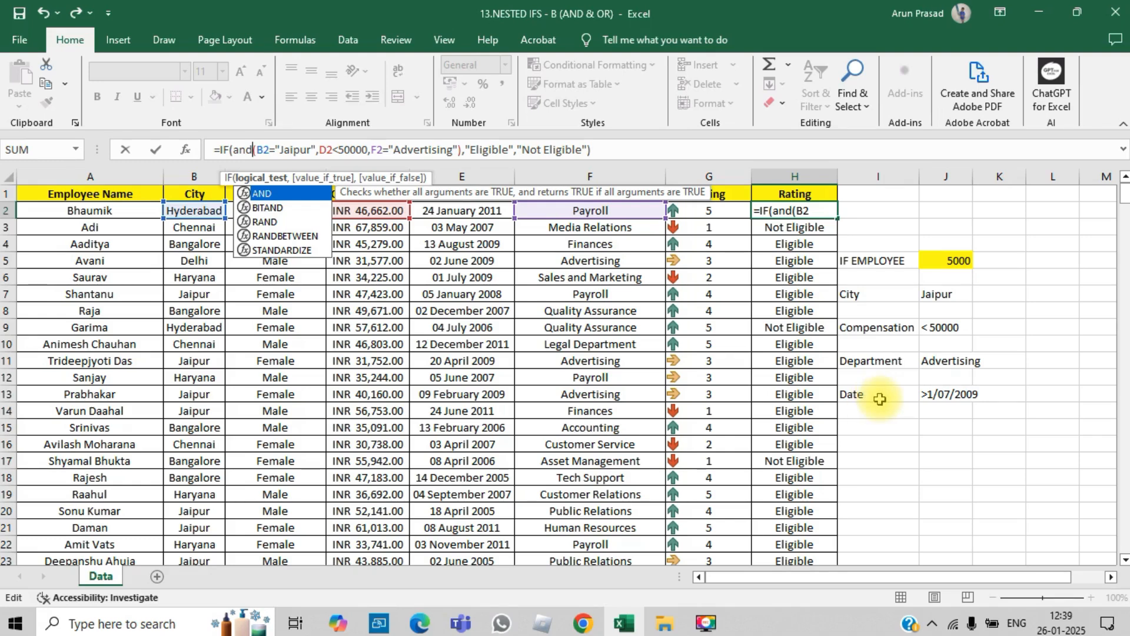
Add the joining date condition E2>DATE(2009,07,01) as a fourth condition inside the AND function of the H2 formula
{"action": "left_click", "coordinate": [459, 150]}
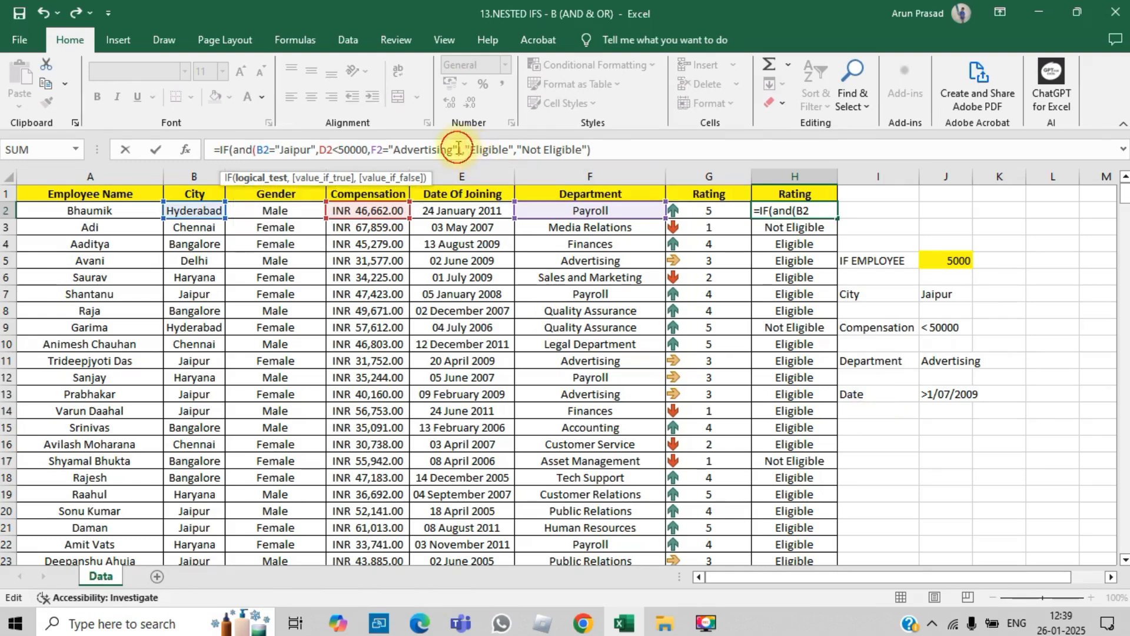
{"action": "type", "text": ","}
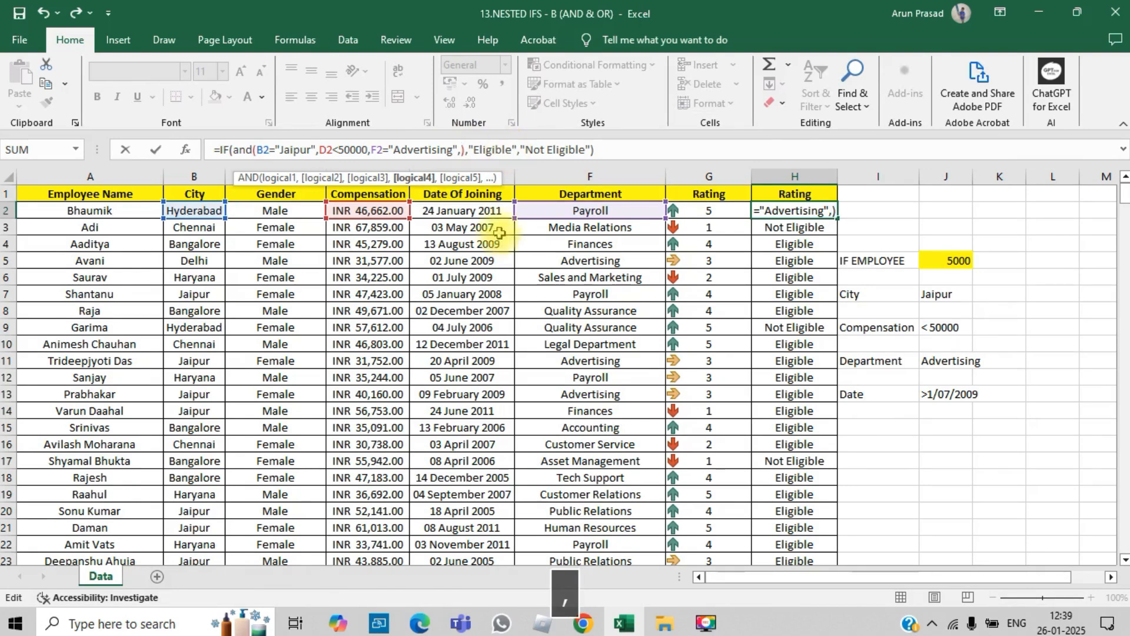
{"action": "left_click", "coordinate": [471, 210]}
{"action": "type", "text": "="}
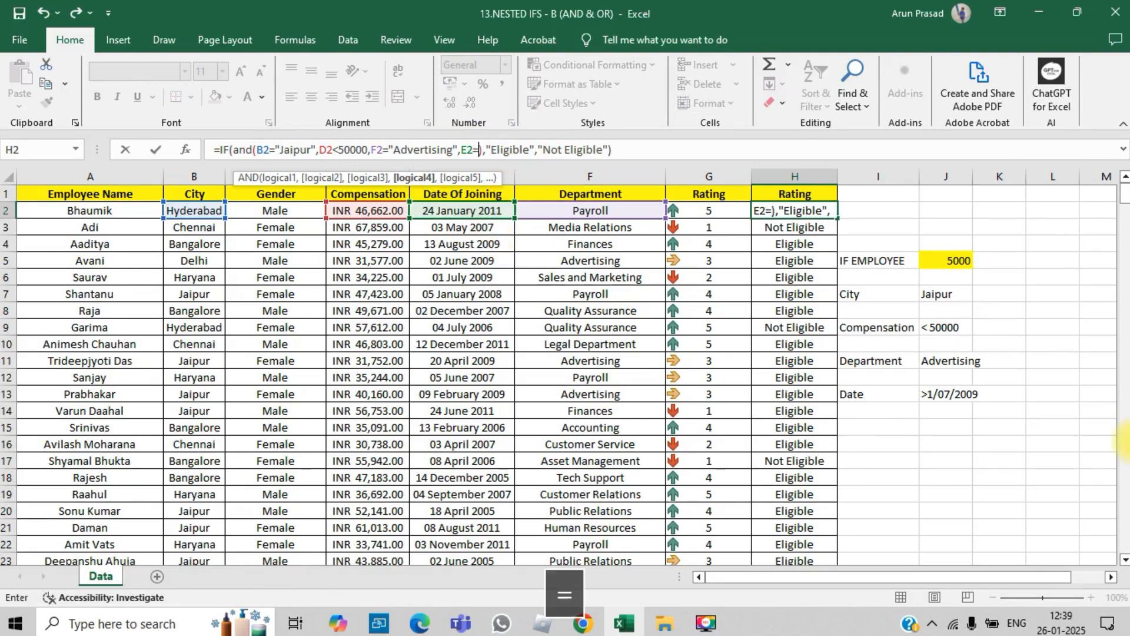
{"action": "key", "text": "BackSpace"}
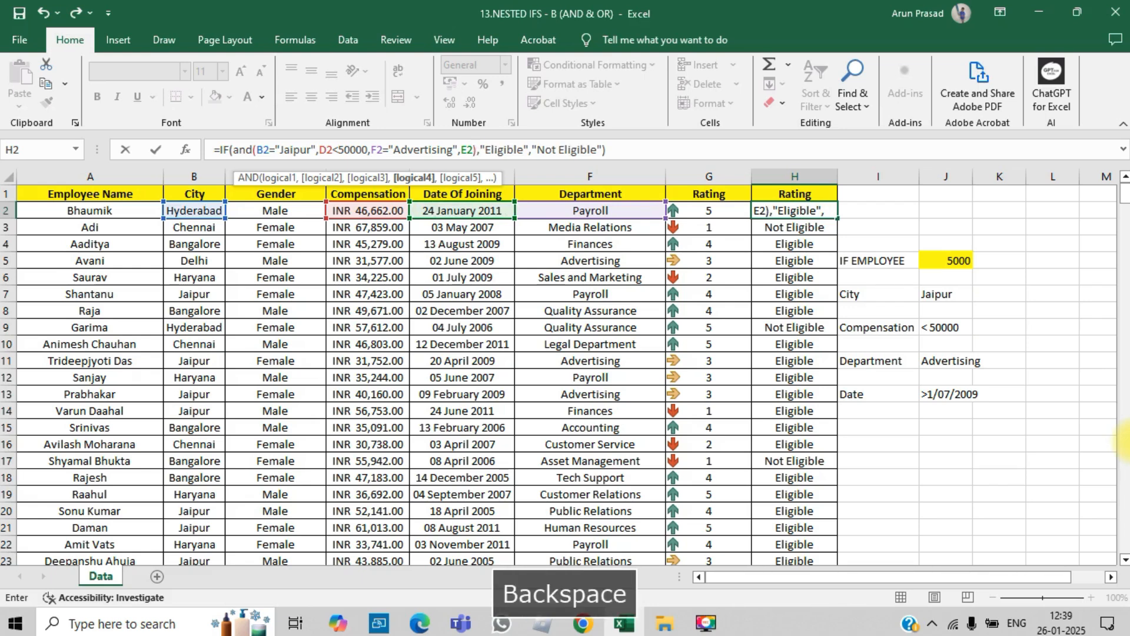
{"action": "type", "text": ">"}
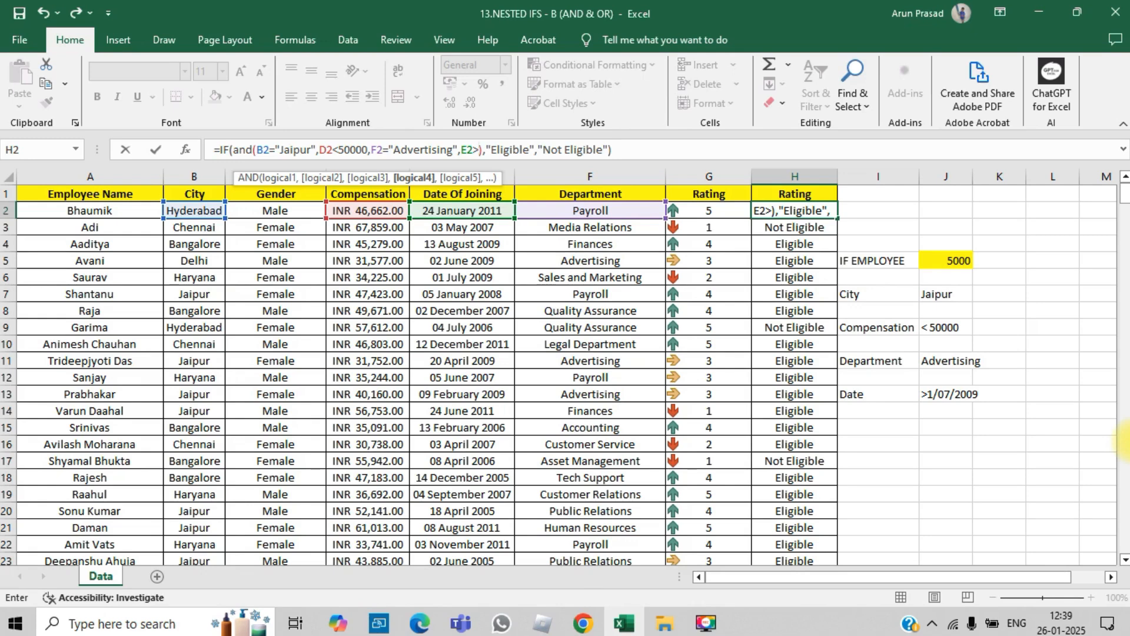
{"action": "type", "text": "date("}
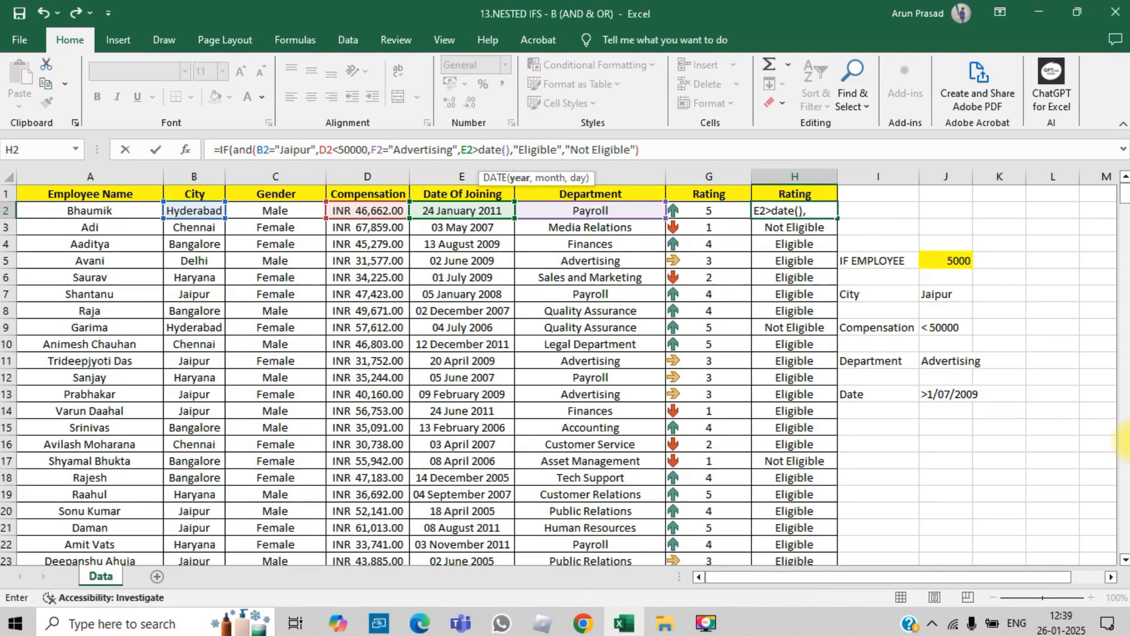
{"action": "type", "text": "2009"}
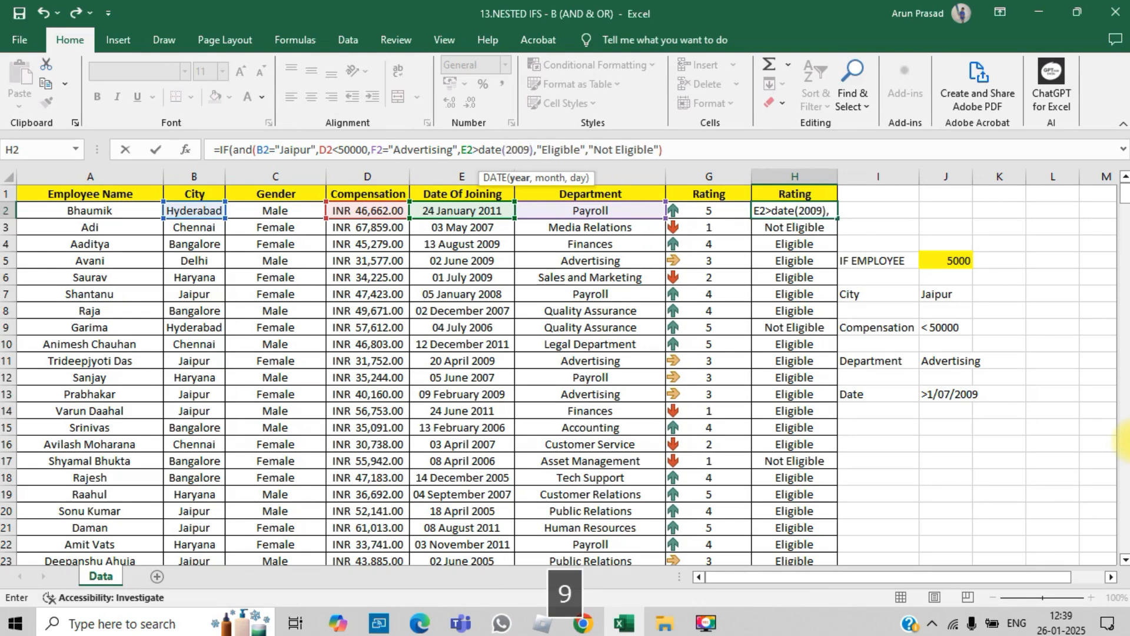
{"action": "type", "text": ",07"}
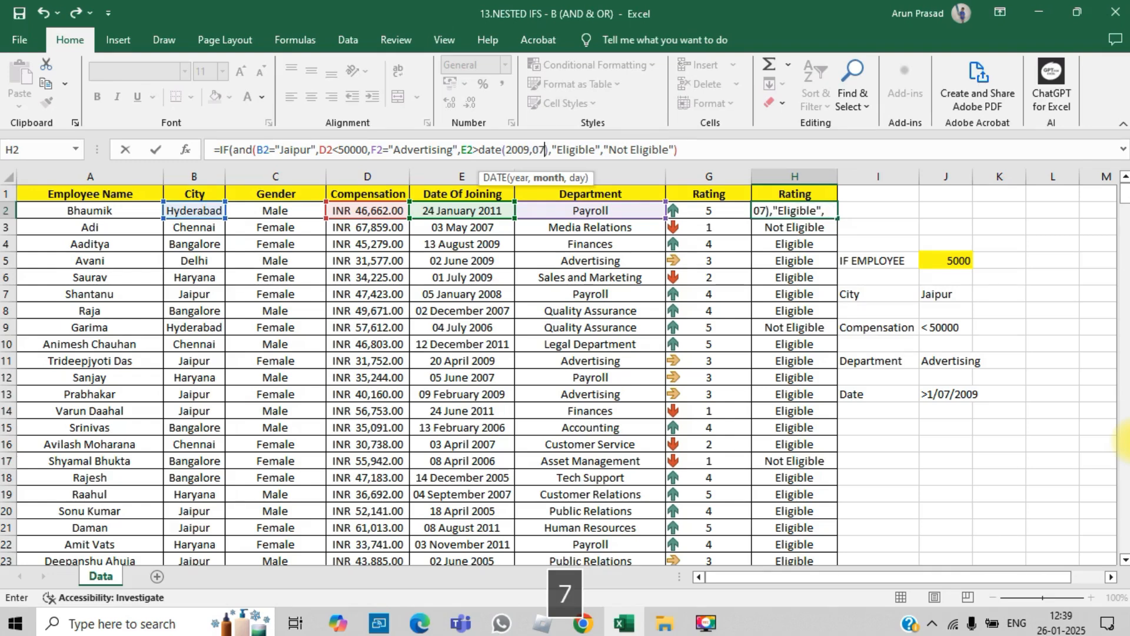
{"action": "type", "text": ",01"}
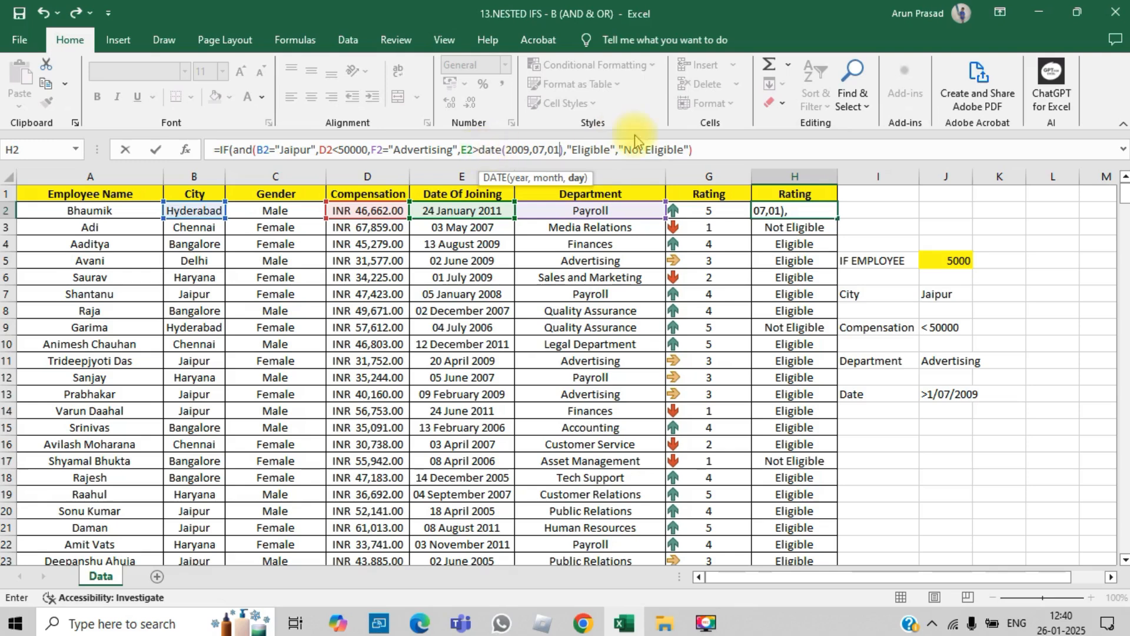
Complete the H2 formula by adding the closing parenthesis of the AND function before "Eligible", and commit it
{"action": "left_click", "coordinate": [719, 151]}
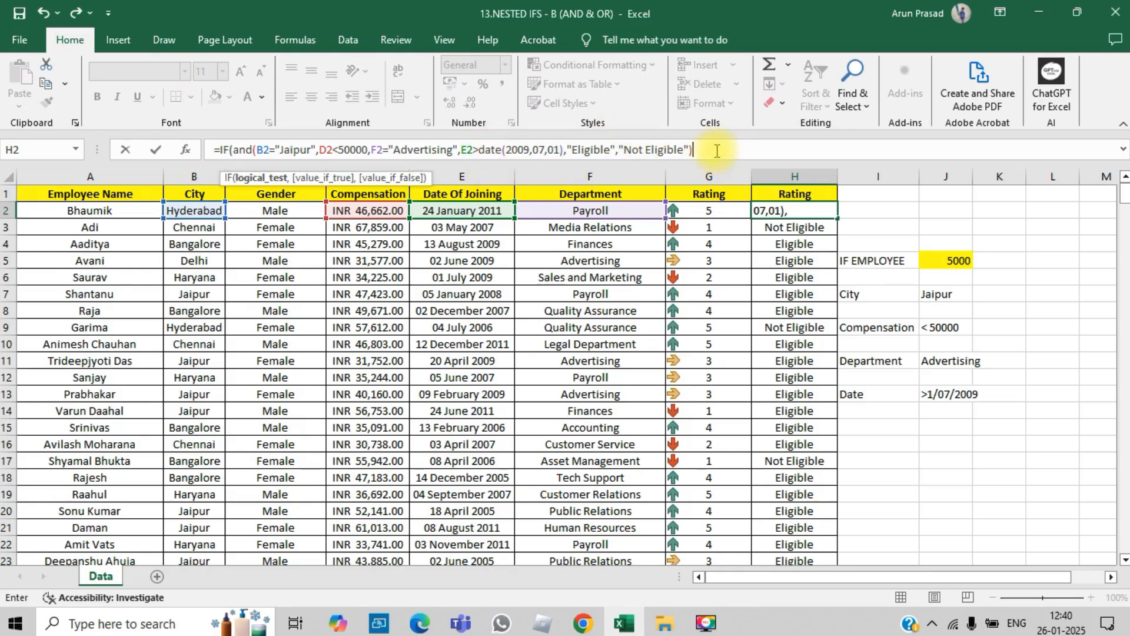
{"action": "key", "text": "Return"}
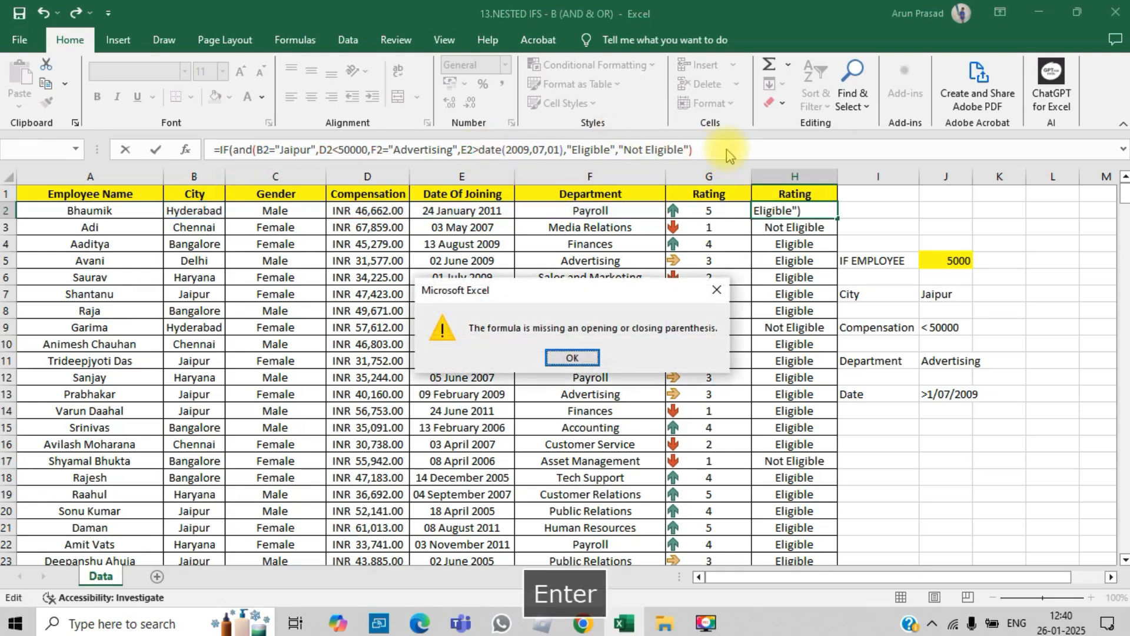
{"action": "left_click", "coordinate": [716, 290]}
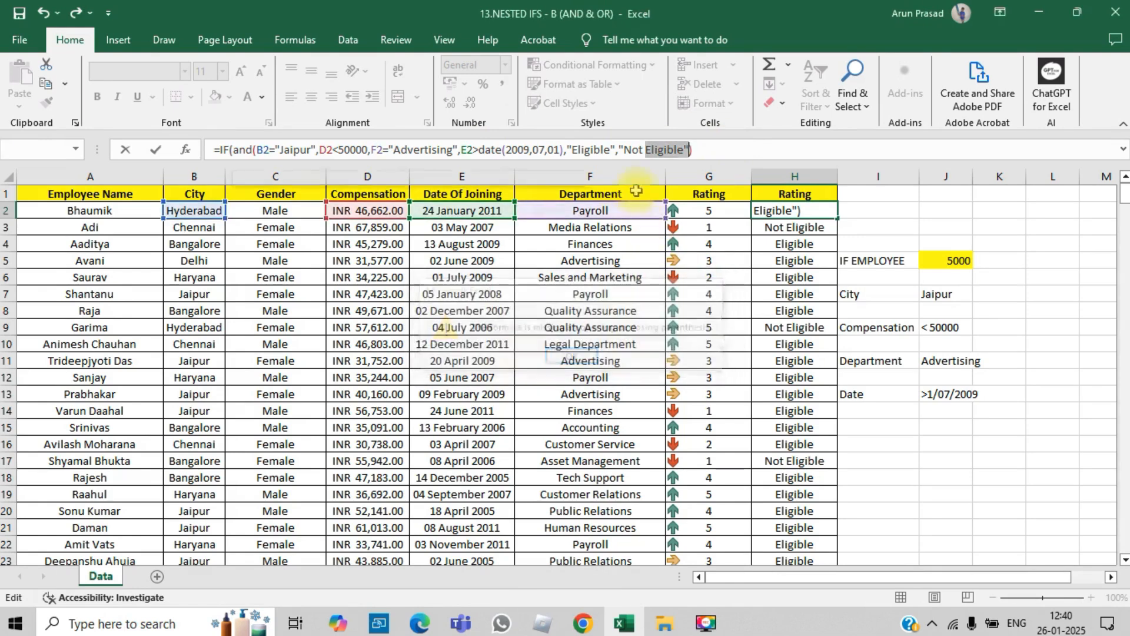
{"action": "left_click", "coordinate": [567, 151]}
{"action": "type", "text": ")"}
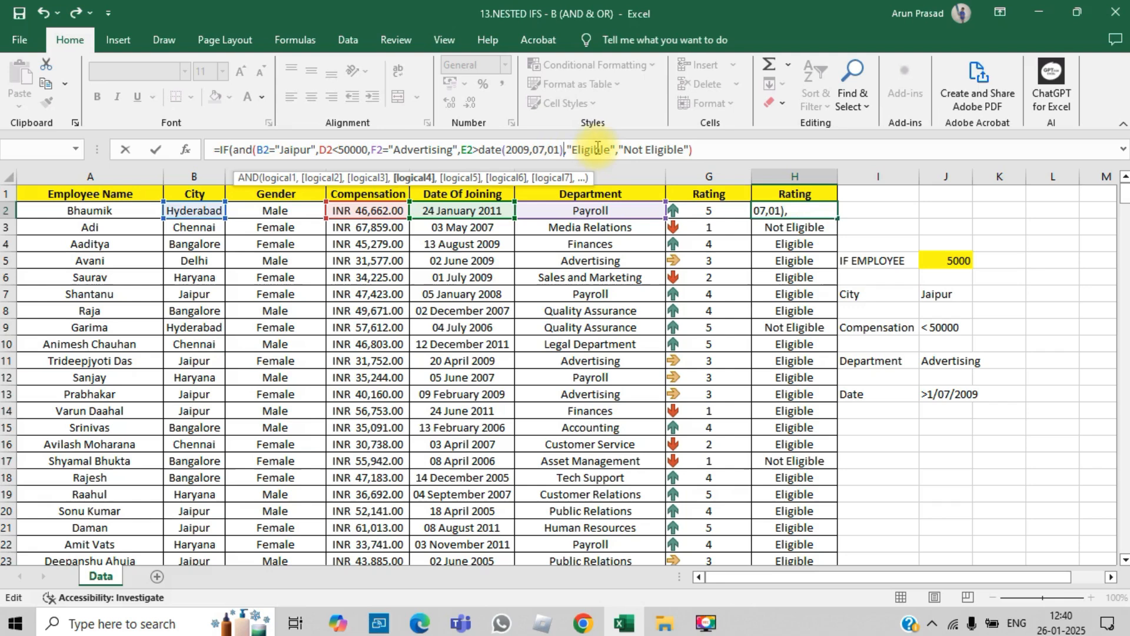
{"action": "key", "text": "Return"}
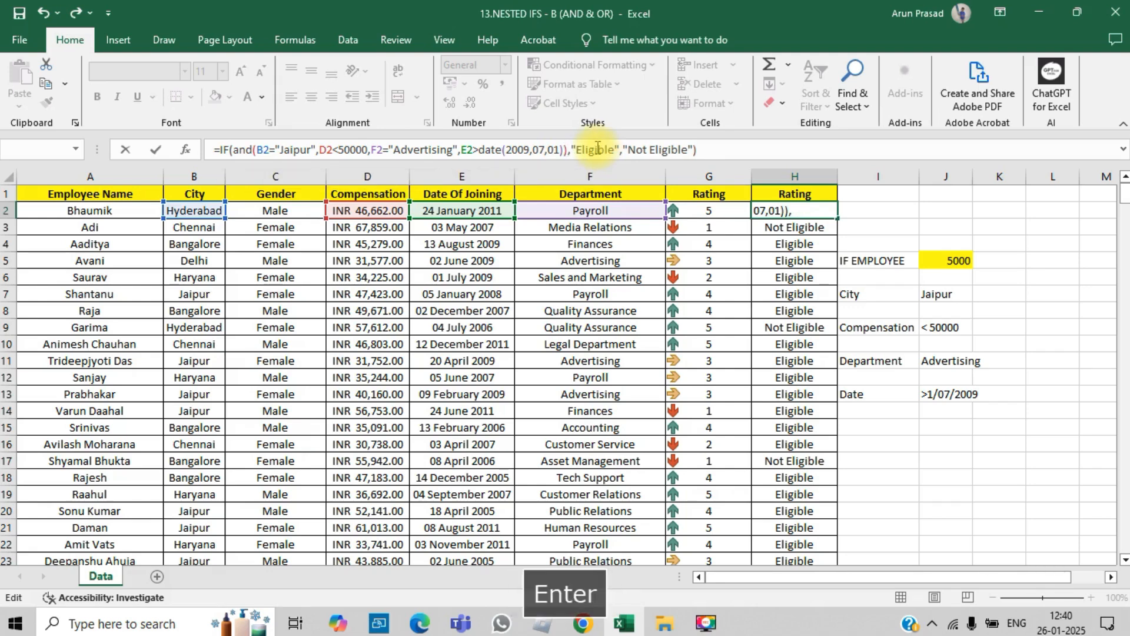
{"action": "key", "text": "Up"}
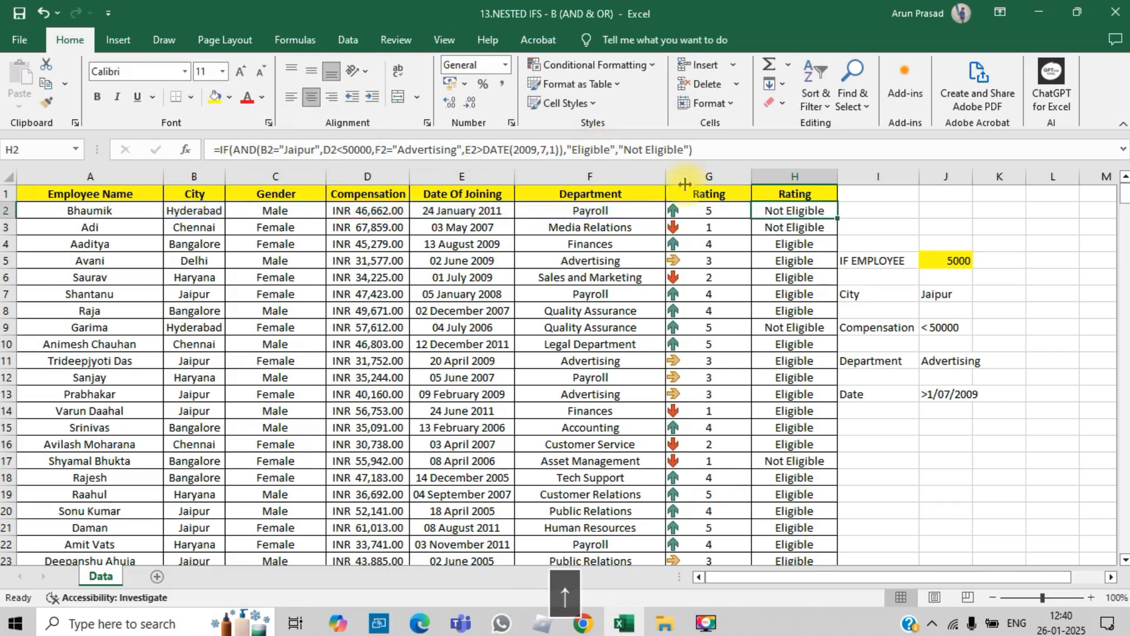
Fill the H2 formula down the whole Rating column and look through the filled rows
{"action": "double_click", "coordinate": [838, 219]}
{"action": "left_click", "coordinate": [801, 410]}
{"action": "scroll", "coordinate": [936, 400], "scroll_direction": "down", "scroll_amount": 7}
{"action": "scroll", "coordinate": [921, 397], "scroll_direction": "up", "scroll_amount": 7}
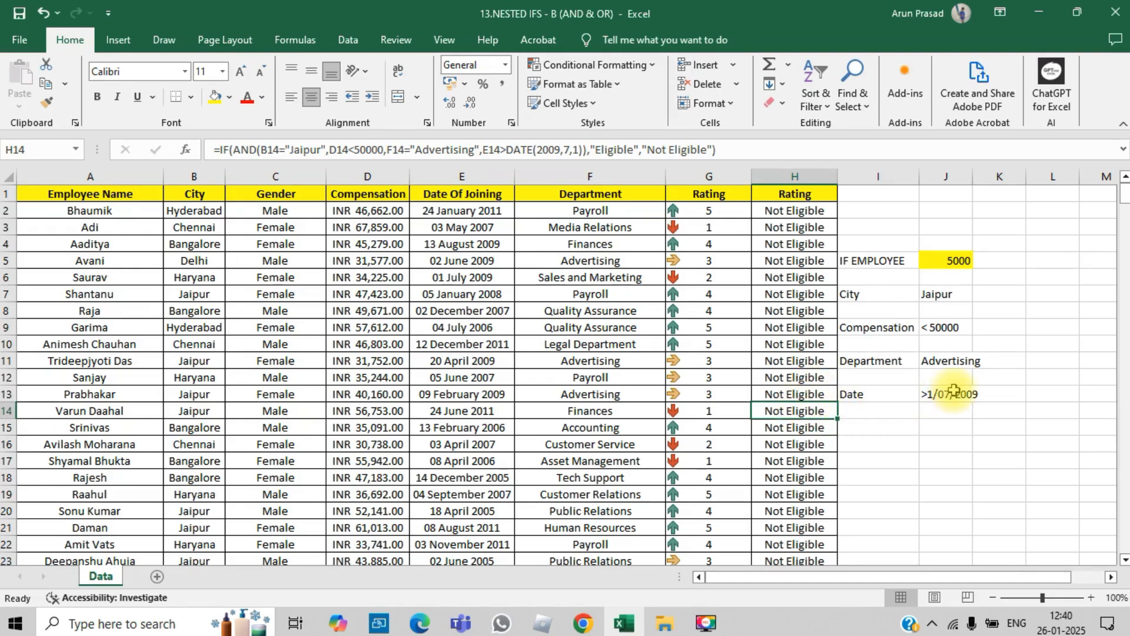
Compare the city and compensation of the employee in row 13 with the listed criteria
{"action": "key", "text": "Left"}
{"action": "key", "text": "Up"}
{"action": "key", "text": "Left"}
{"action": "key", "text": "Up"}
{"action": "key", "text": "Left"}
{"action": "key", "text": "Left"}
{"action": "key", "text": "Left"}
{"action": "key", "text": "Left"}
{"action": "key", "text": "Down"}
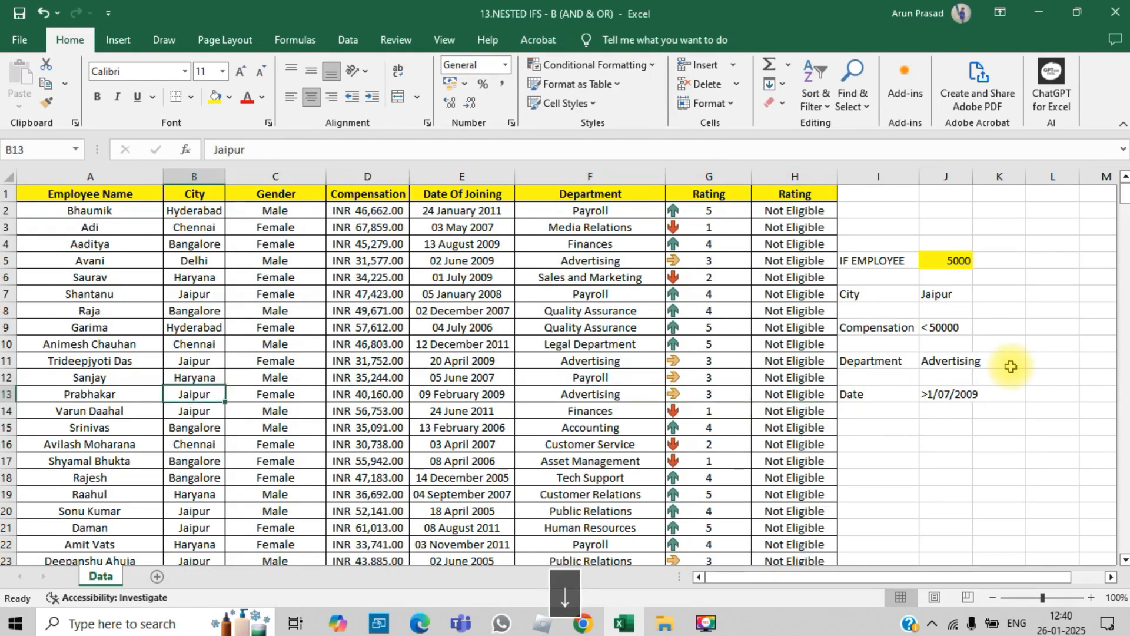
{"action": "key", "text": "Left"}
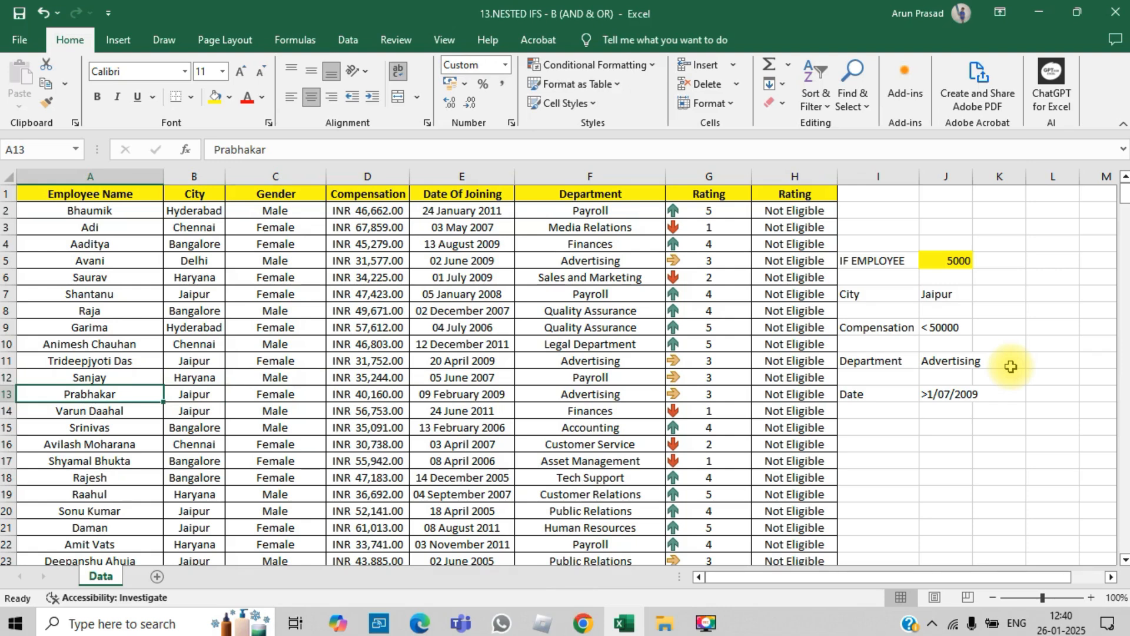
{"action": "key", "text": "Right"}
{"action": "key", "text": "Right"}
{"action": "key", "text": "Right"}
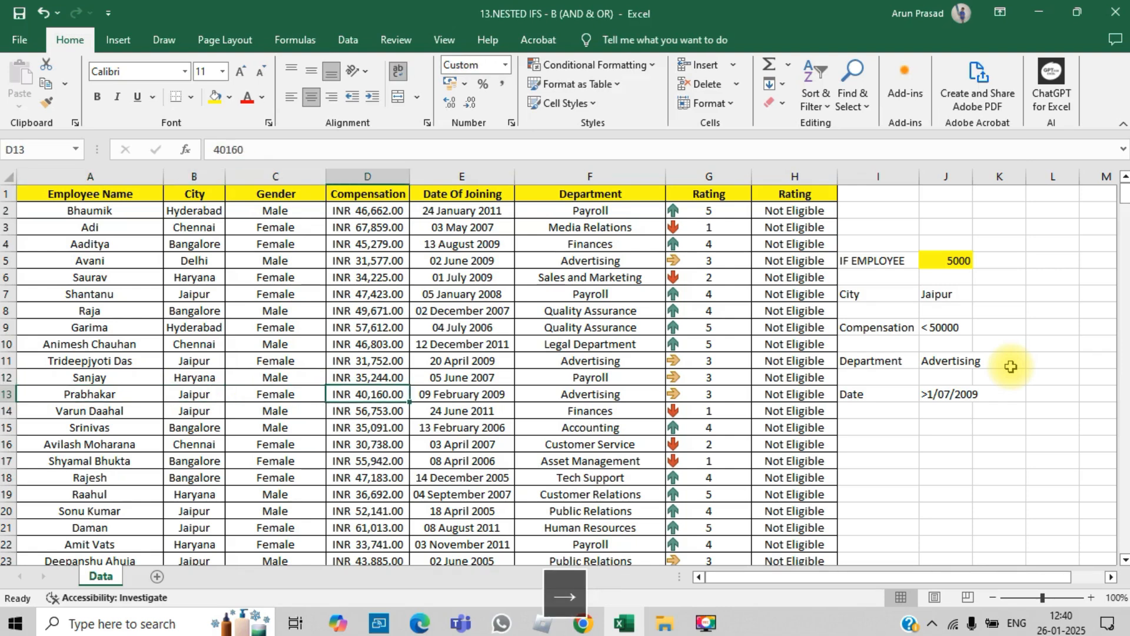
Change the date of joining in cell E13 to 09-08-2009
{"action": "key", "text": "Right"}
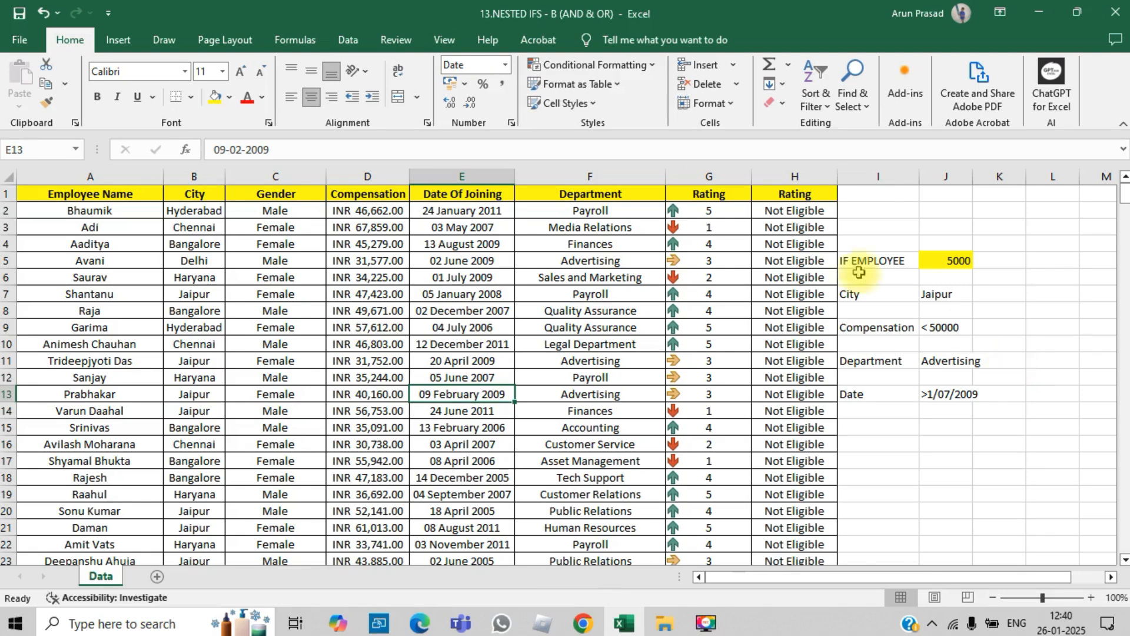
{"action": "left_click", "coordinate": [240, 151]}
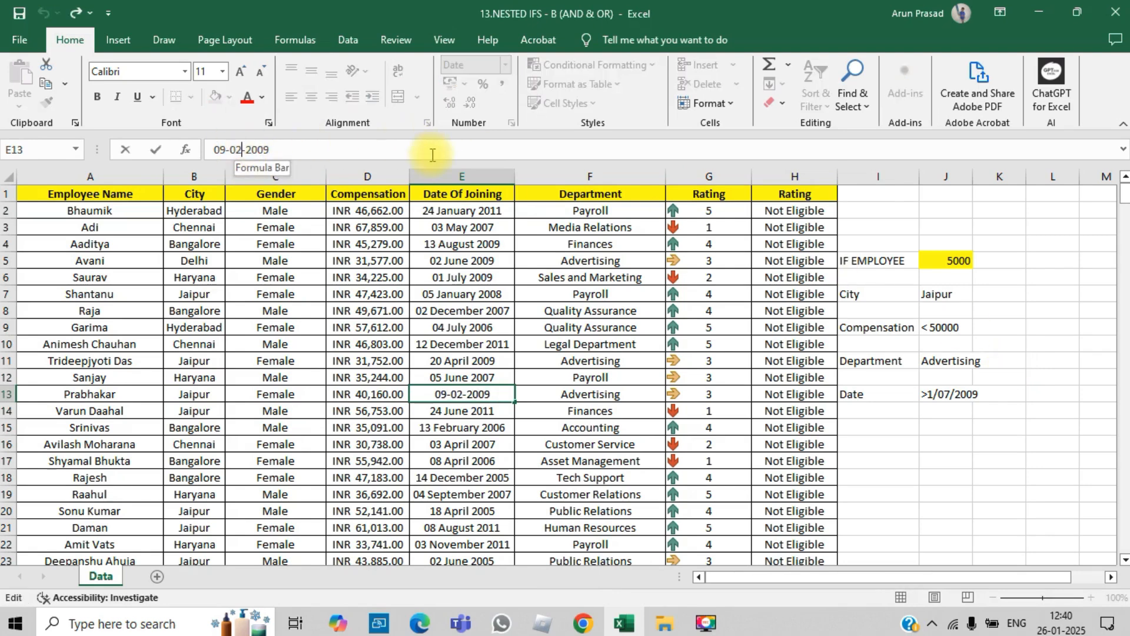
{"action": "key", "text": "BackSpace"}
{"action": "type", "text": "8"}
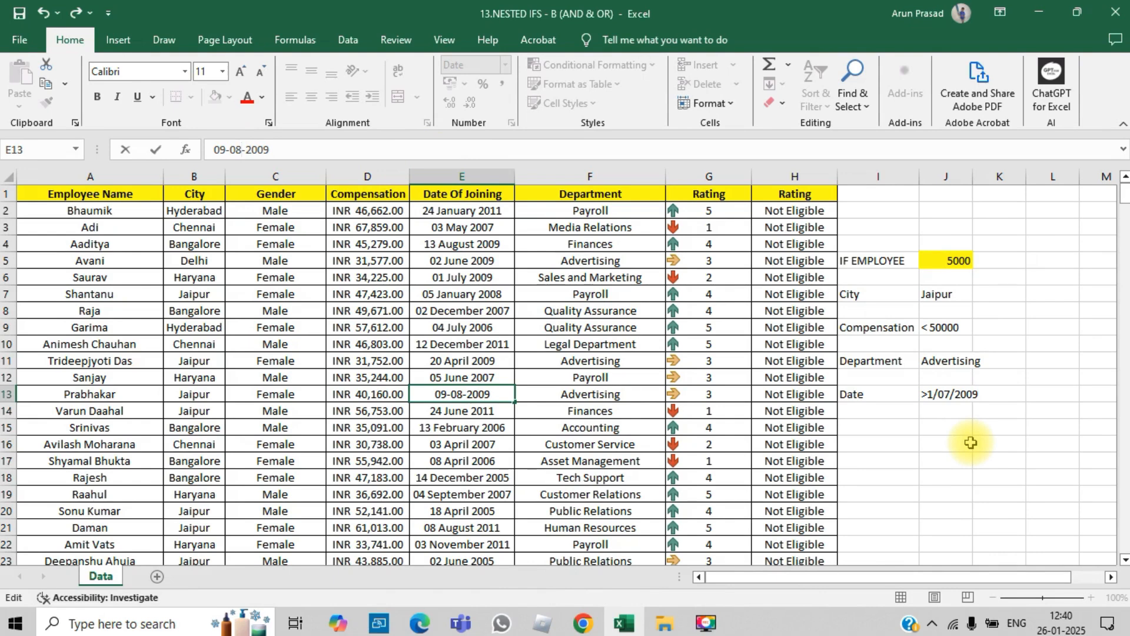
{"action": "key", "text": "Return"}
{"action": "key", "text": "Up"}
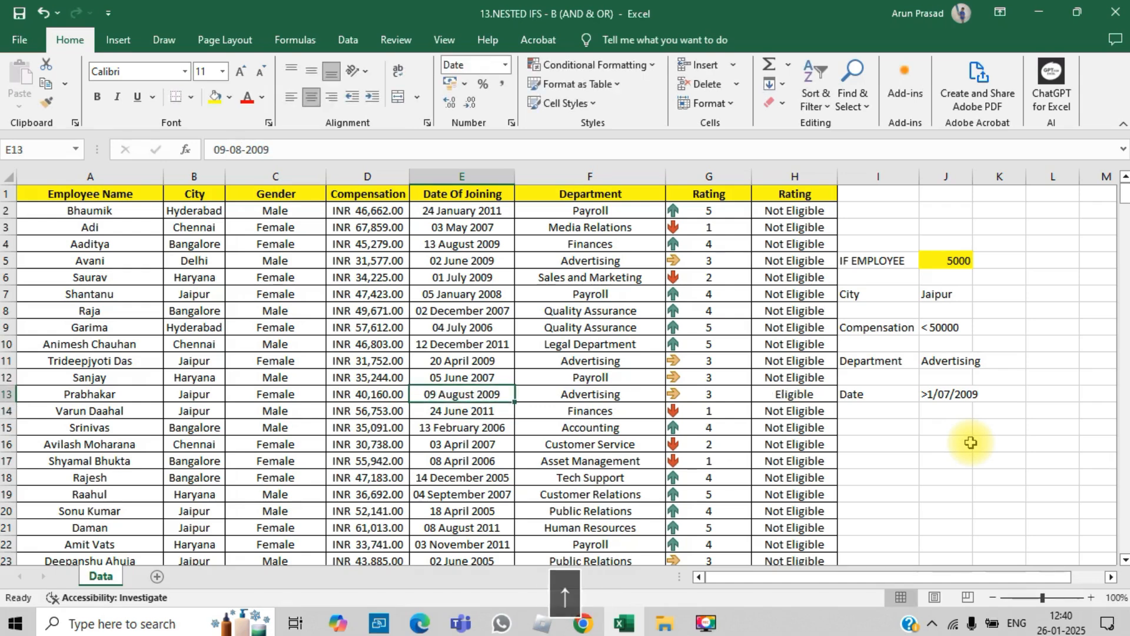
Set the font size of the rating in cell H13 to 22
{"action": "key", "text": "Right"}
{"action": "key", "text": "Right"}
{"action": "key", "text": "Right"}
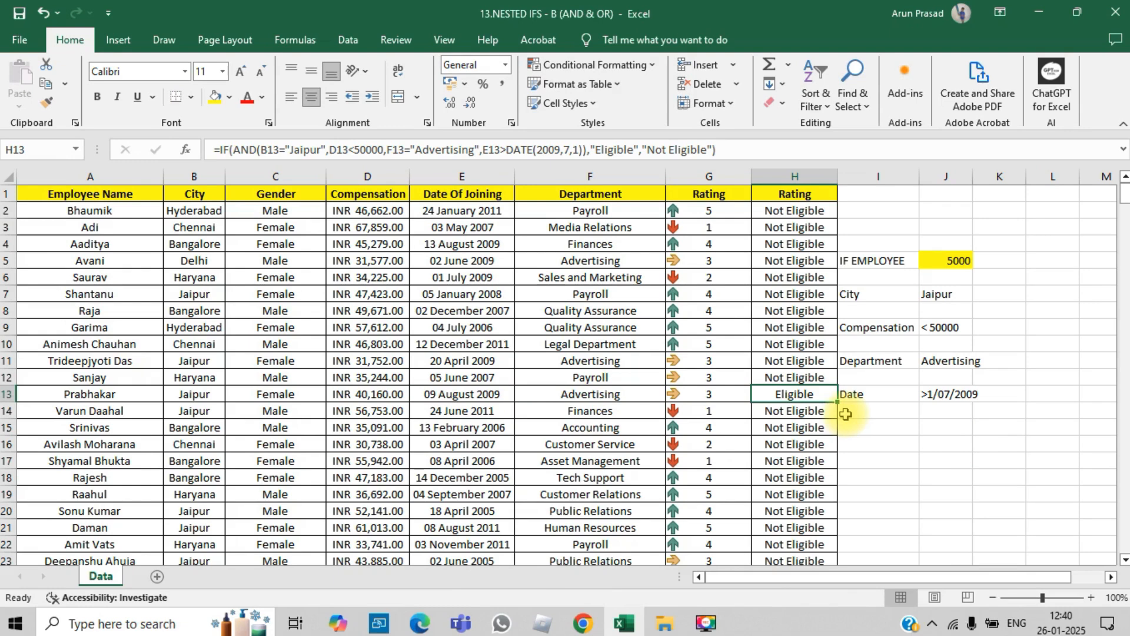
{"action": "left_click", "coordinate": [224, 72]}
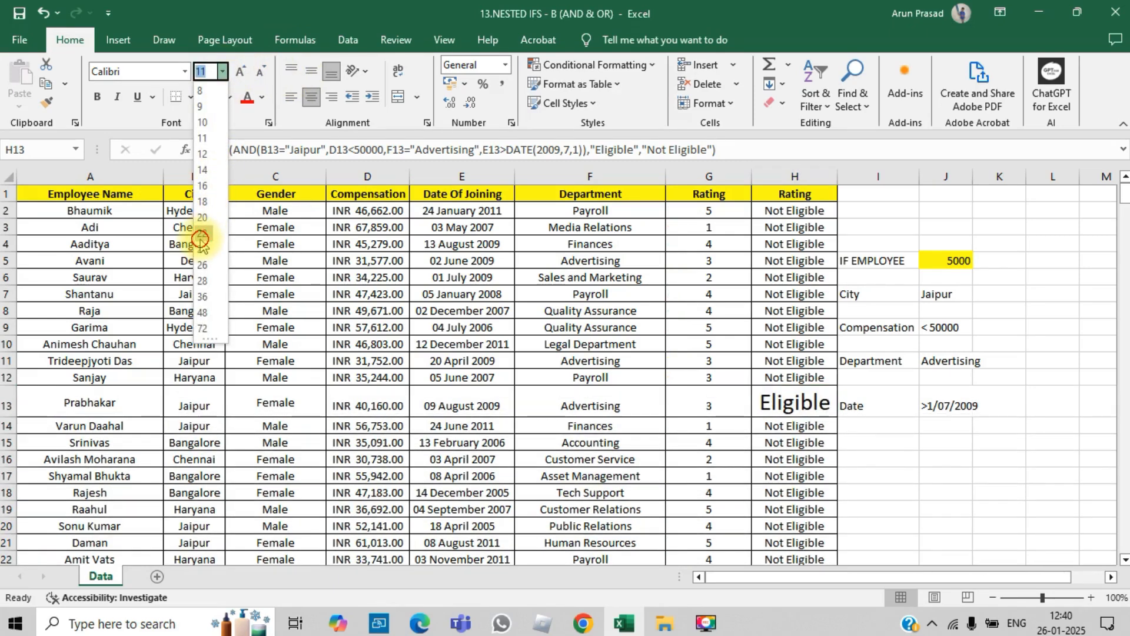
{"action": "left_click", "coordinate": [201, 237]}
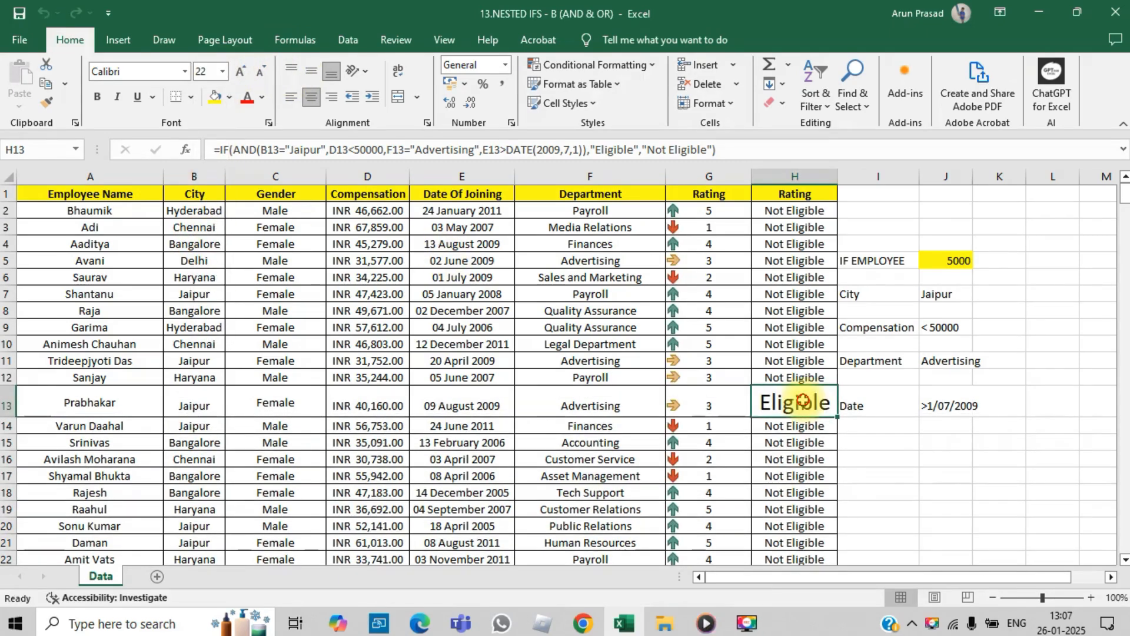
{"action": "double_click", "coordinate": [801, 403]}
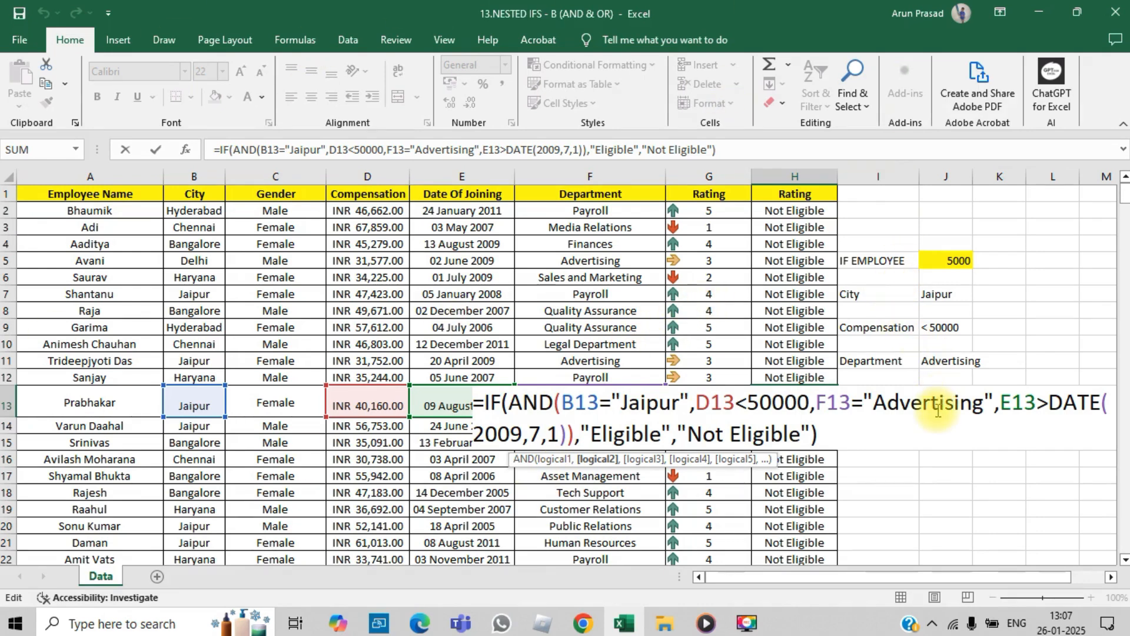
{"action": "left_click", "coordinate": [554, 403]}
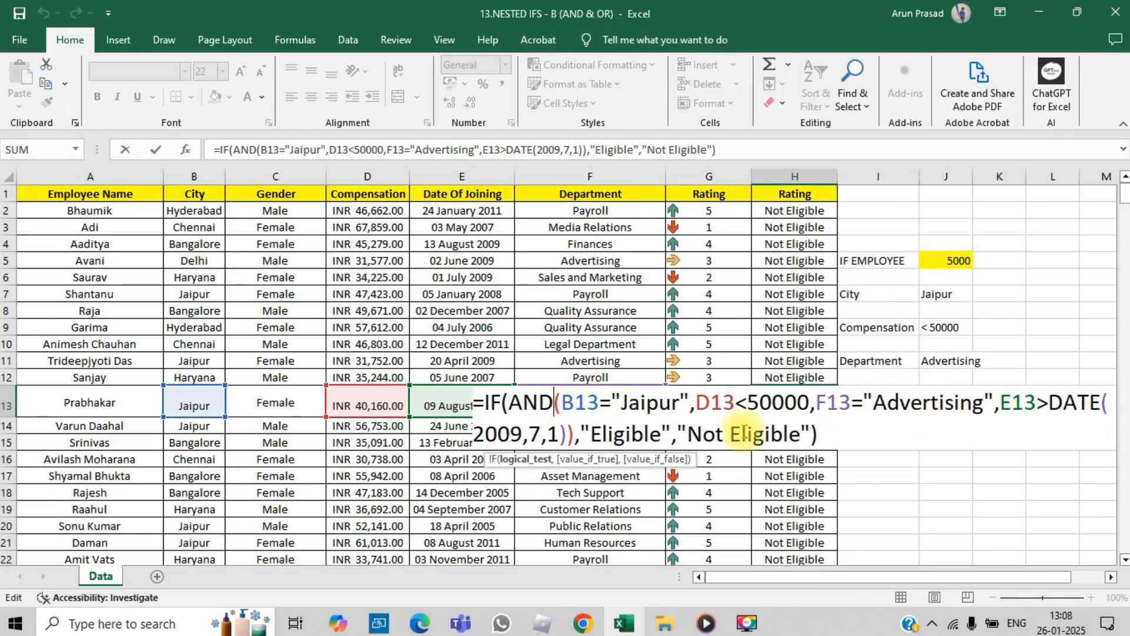
{"action": "key", "text": "BackSpace"}
{"action": "key", "text": "BackSpace"}
{"action": "key", "text": "BackSpace"}
{"action": "type", "text": "o"}
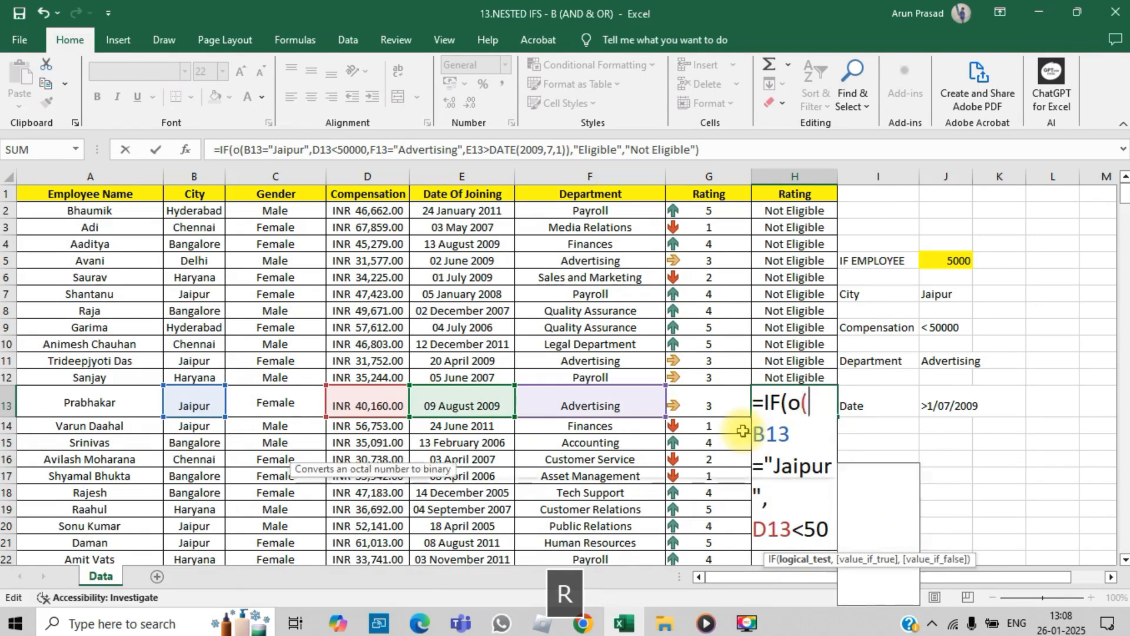
{"action": "type", "text": "r"}
{"action": "key", "text": "Escape"}
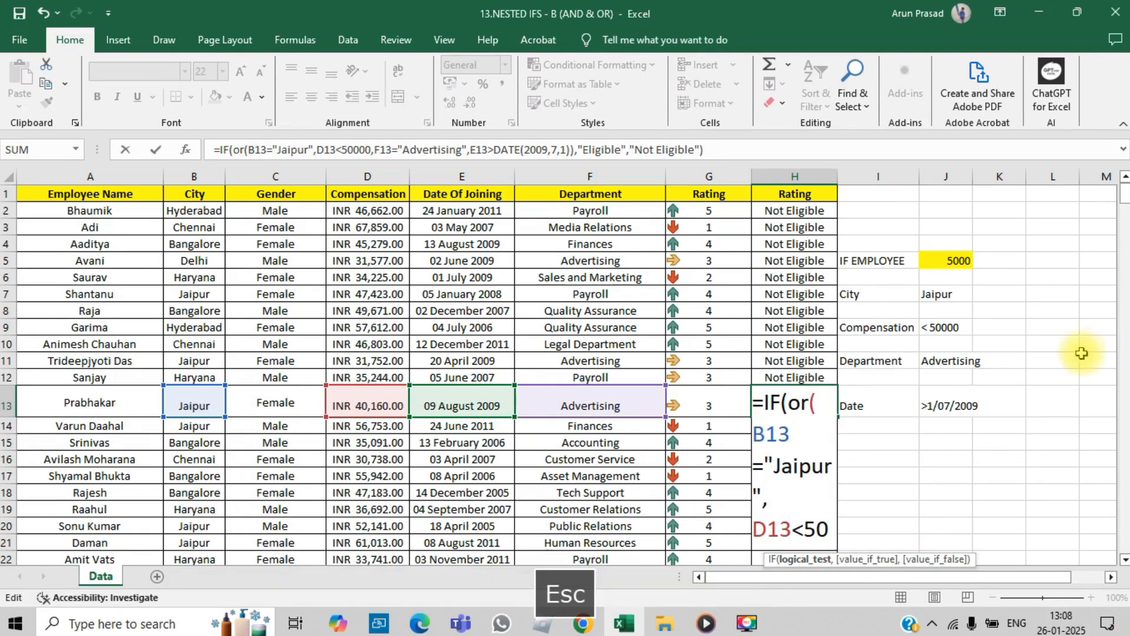
{"action": "key", "text": "Escape"}
Open the formula in cell H13 to examine its AND conditions and IF results
{"action": "double_click", "coordinate": [813, 410]}
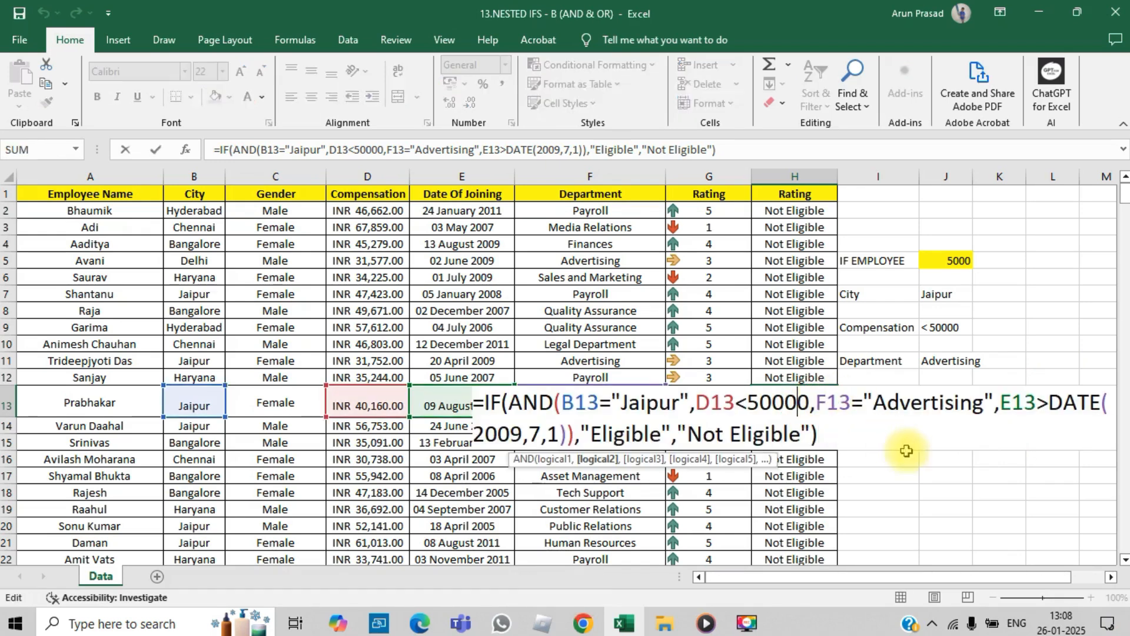